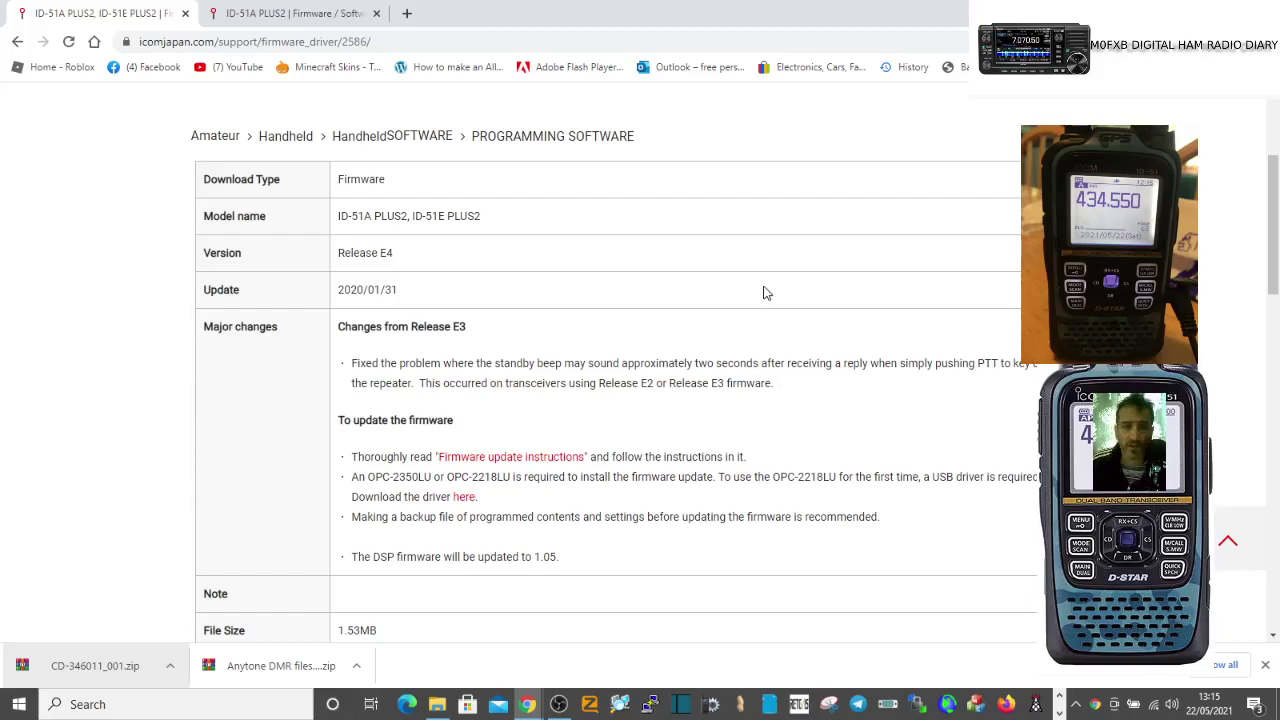
Open the USB driver page linked from the Release E4 firmware page and review the OPC-2218LU driver information.
scroll(723, 251, "up", 3)
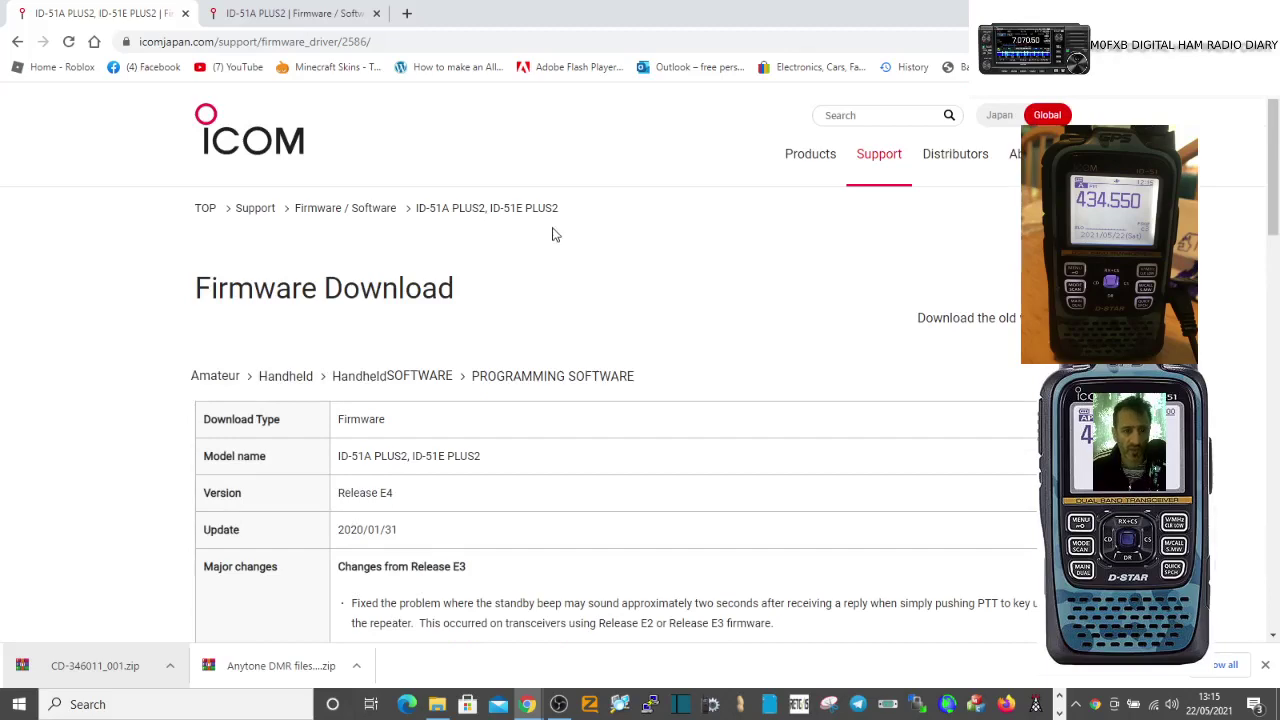
scroll(551, 234, "down", 6)
scroll(677, 263, "up", 3)
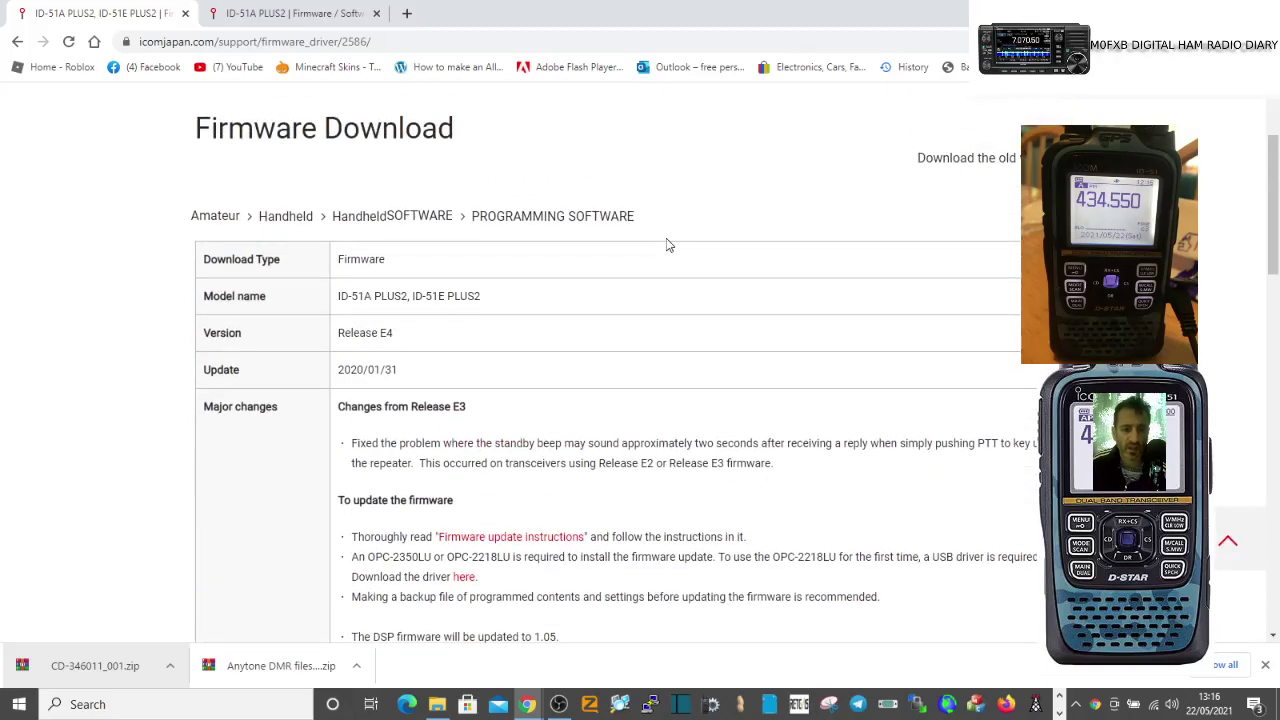
scroll(669, 248, "down", 1)
scroll(669, 248, "down", 2)
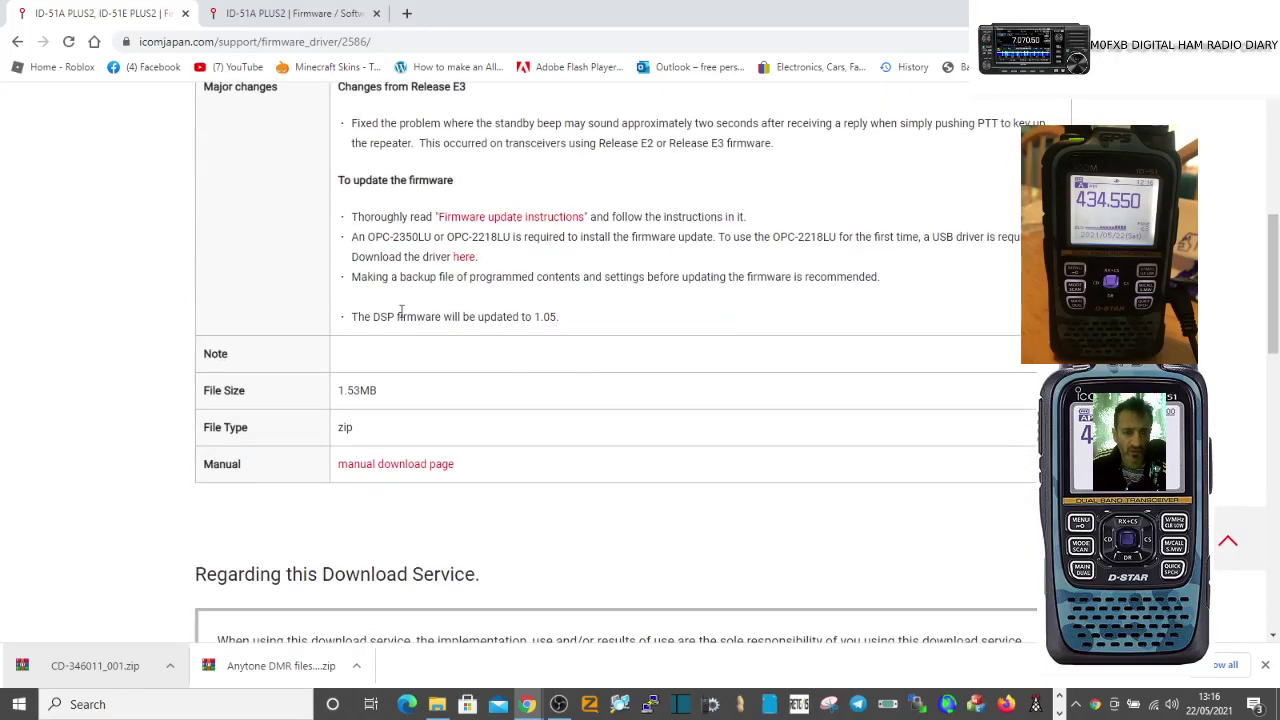
left_click(465, 258)
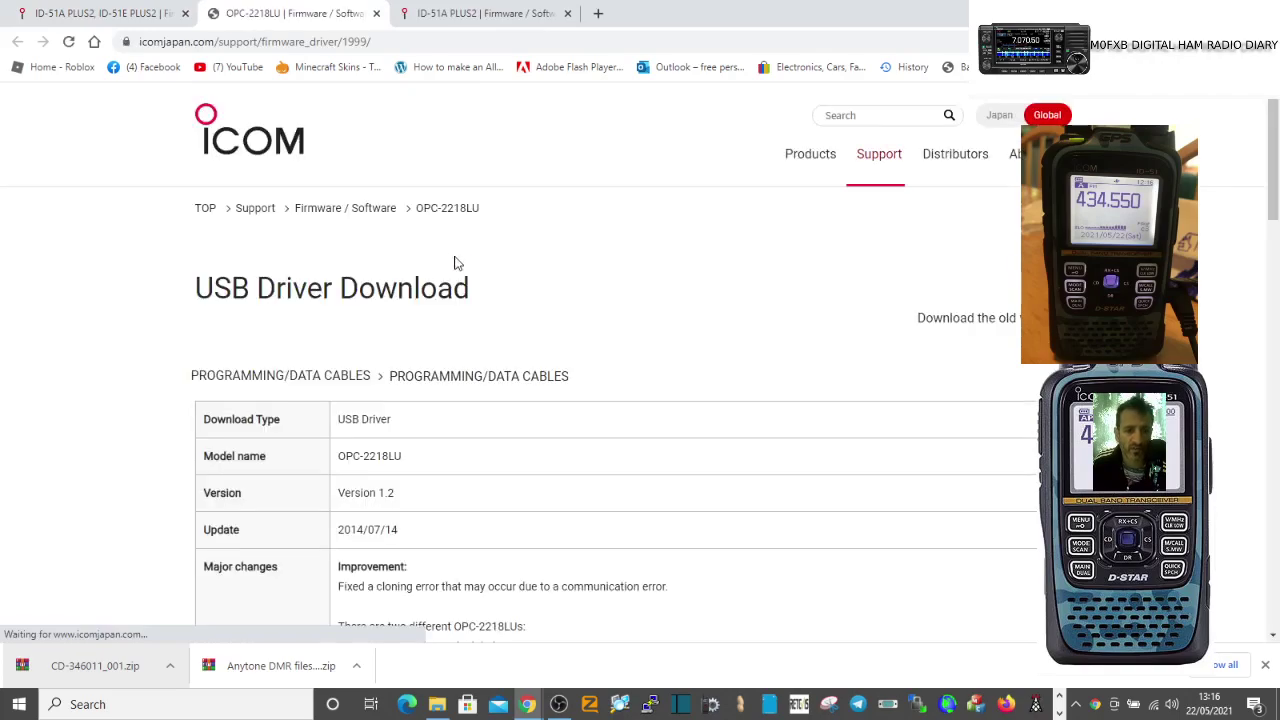
scroll(657, 286, "down", 7)
scroll(726, 300, "down", 4)
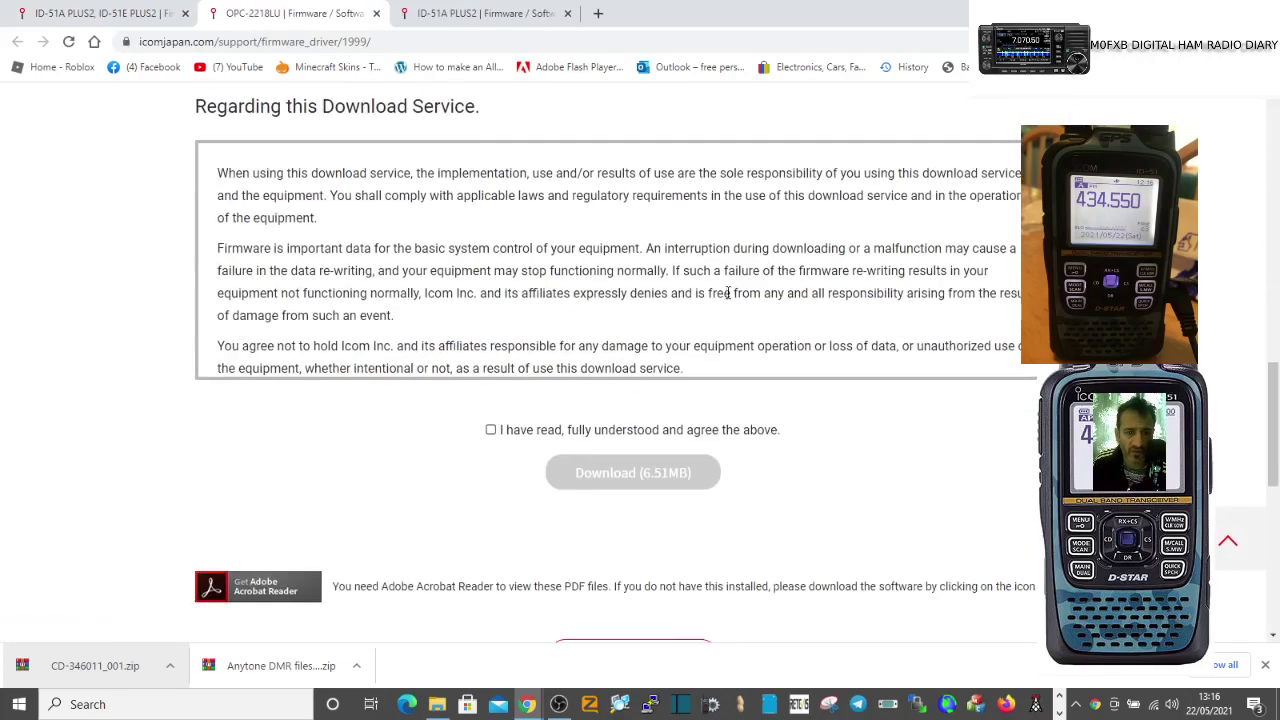
scroll(726, 297, "up", 8)
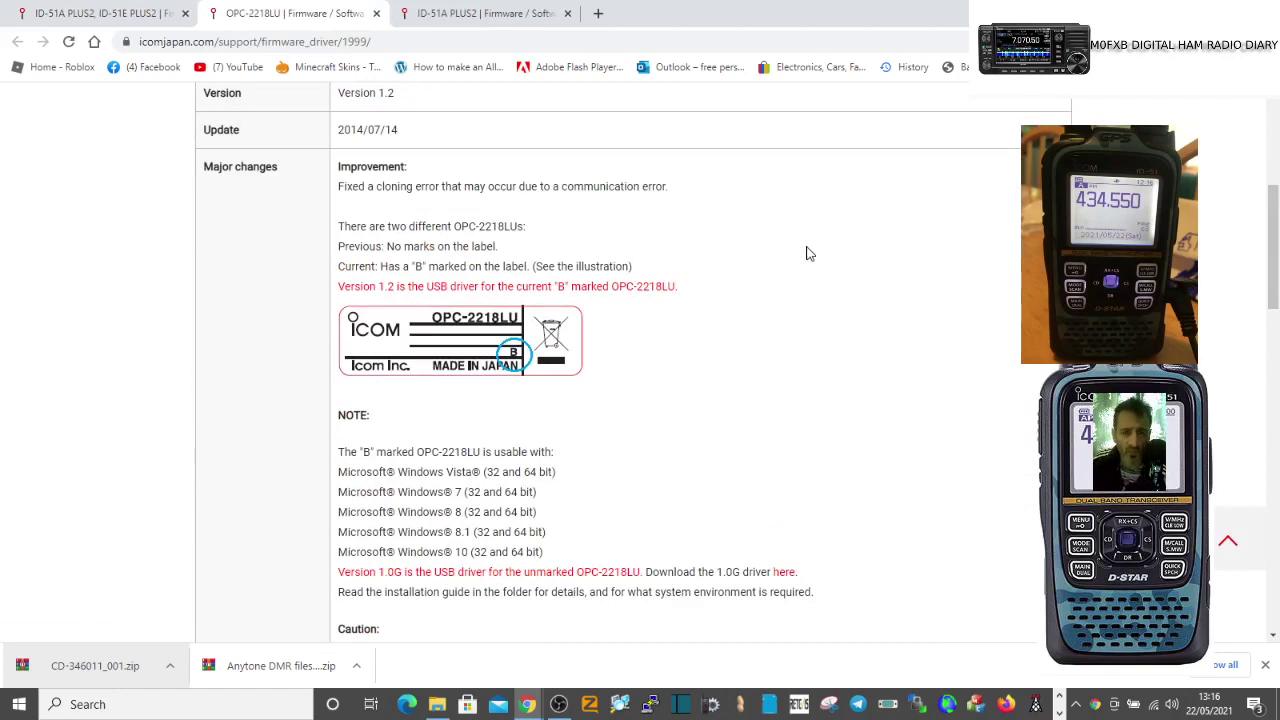
scroll(798, 278, "up", 4)
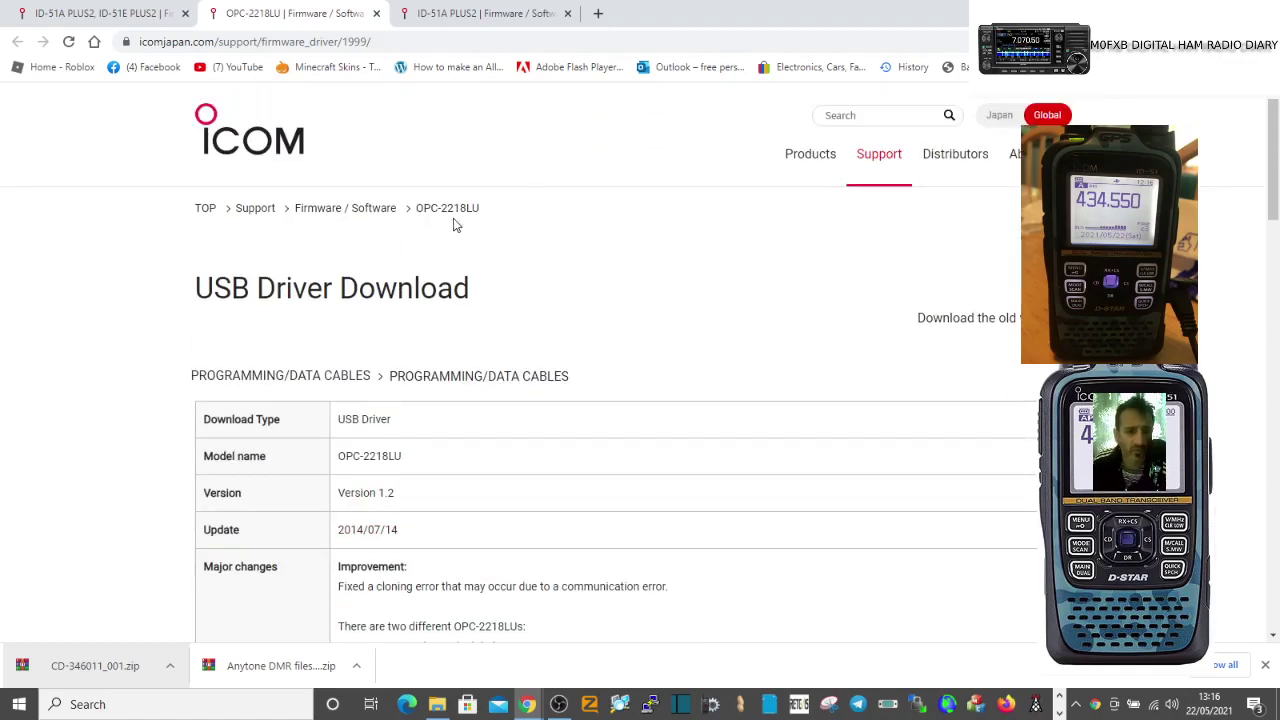
Return to the ID-51 PLUS2 firmware page, agree to the download terms and download the Release E4 firmware zip.
left_click(107, 20)
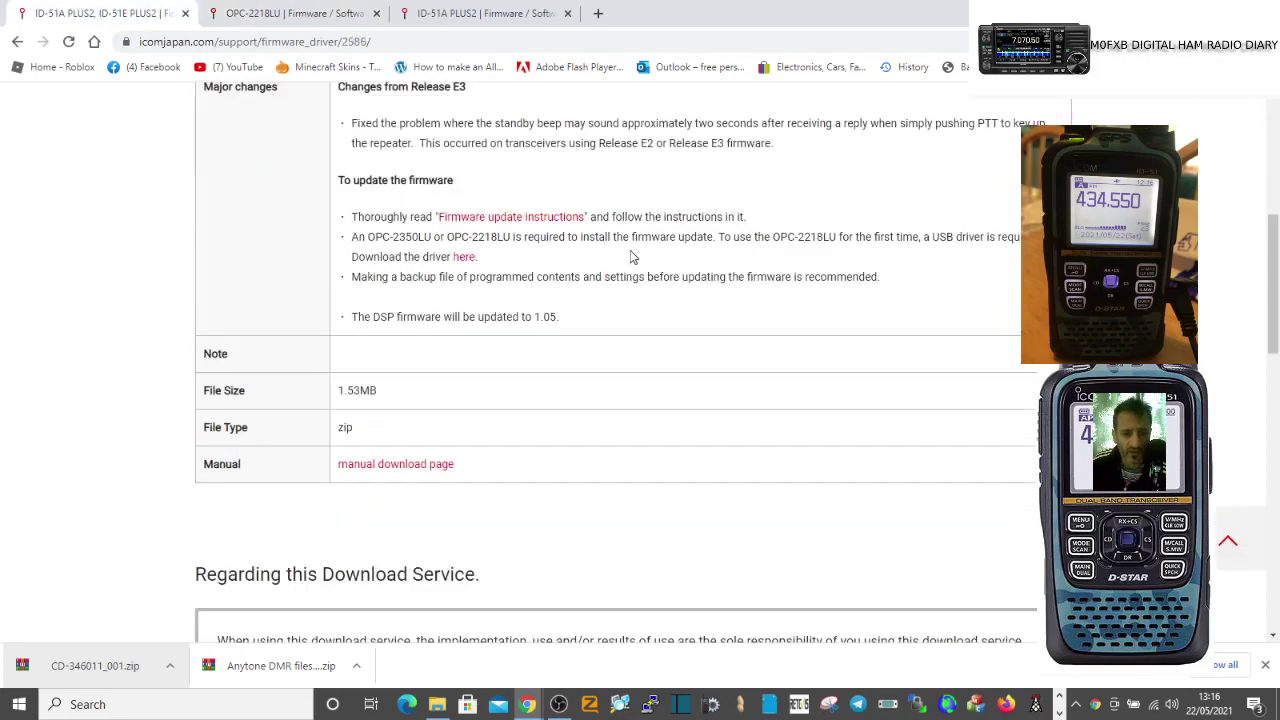
scroll(634, 254, "down", 5)
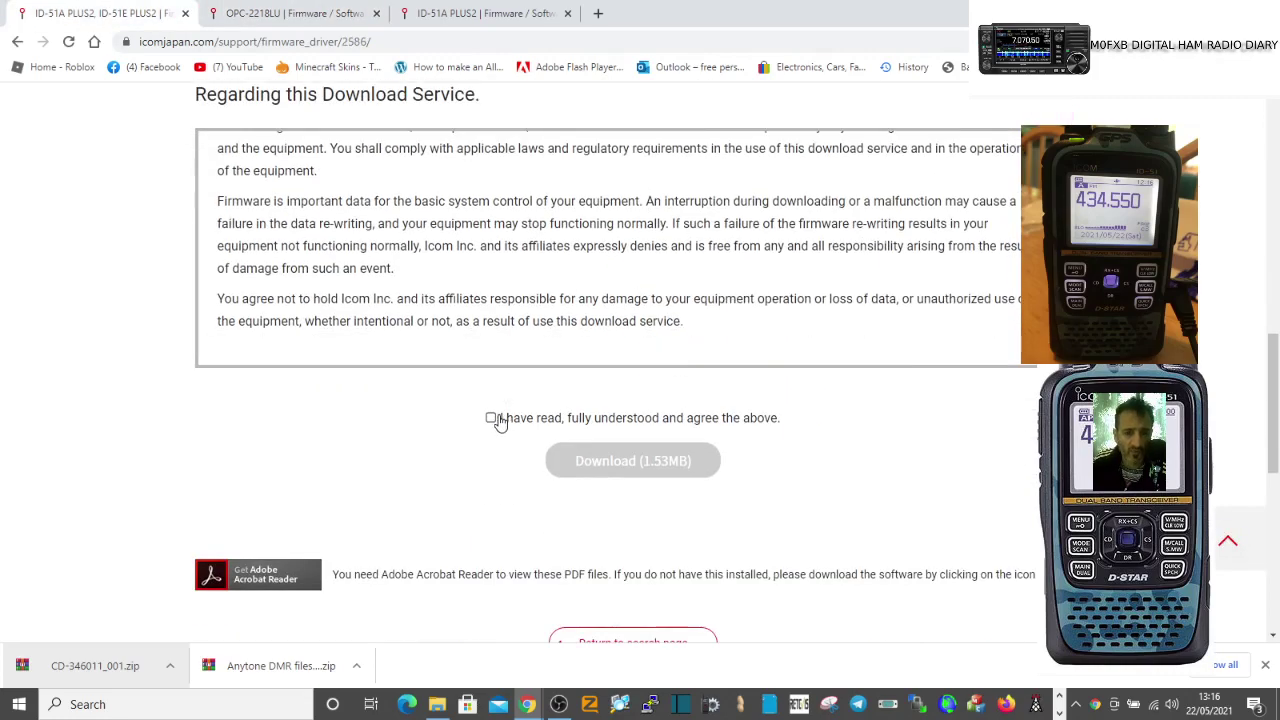
left_click(493, 418)
left_click(664, 463)
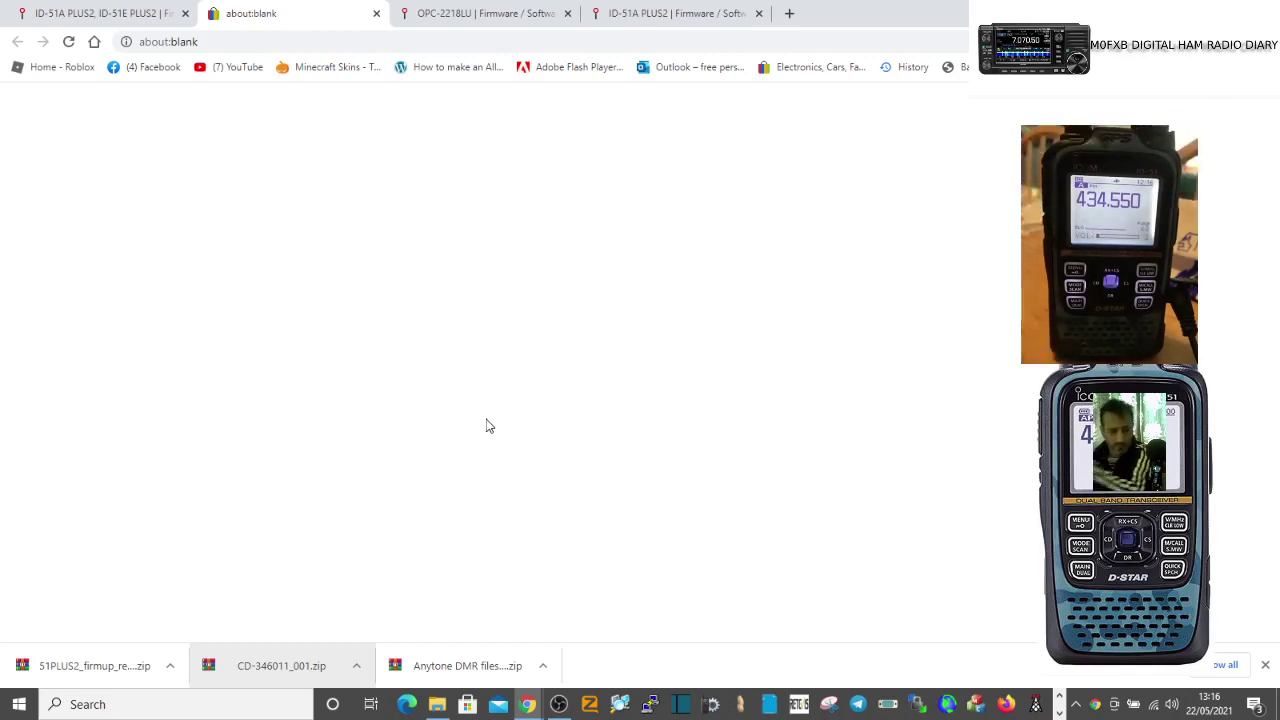
Launch the firmware updater from the downloaded 51PLUS2_firmup_release_e4 archive in WinRAR and agree to its caution notice.
left_click(127, 667)
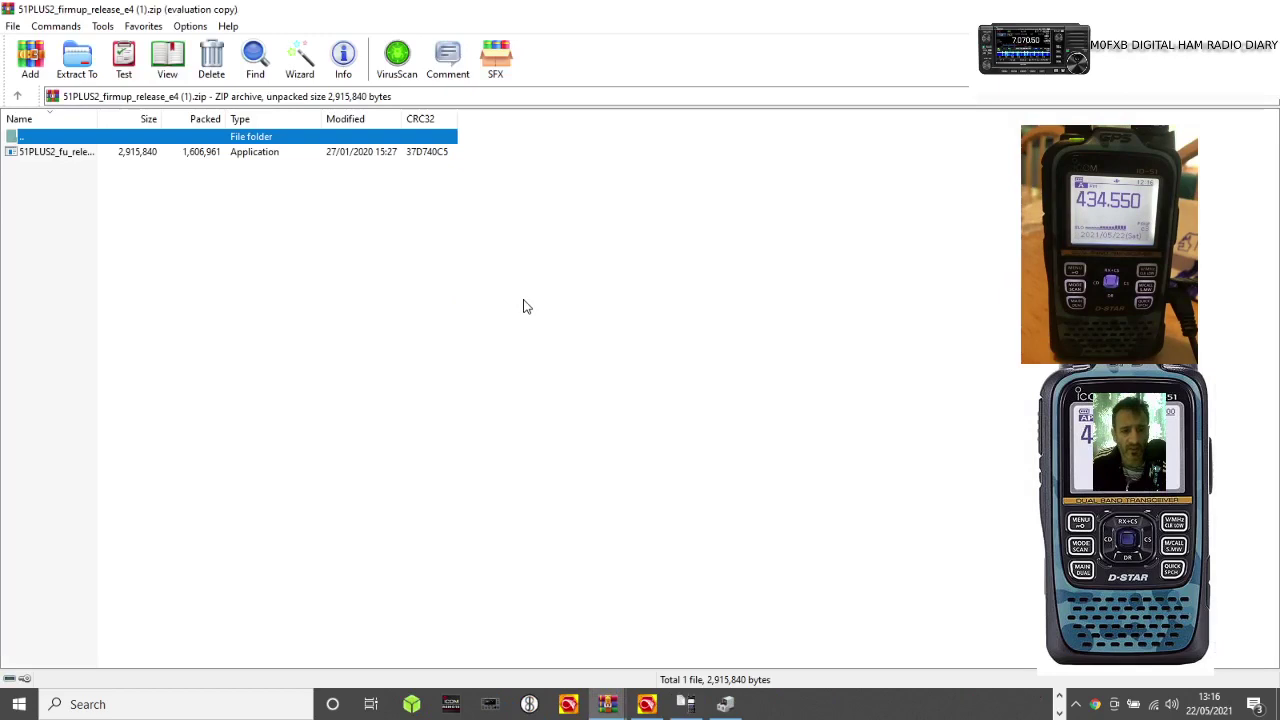
left_click(62, 152)
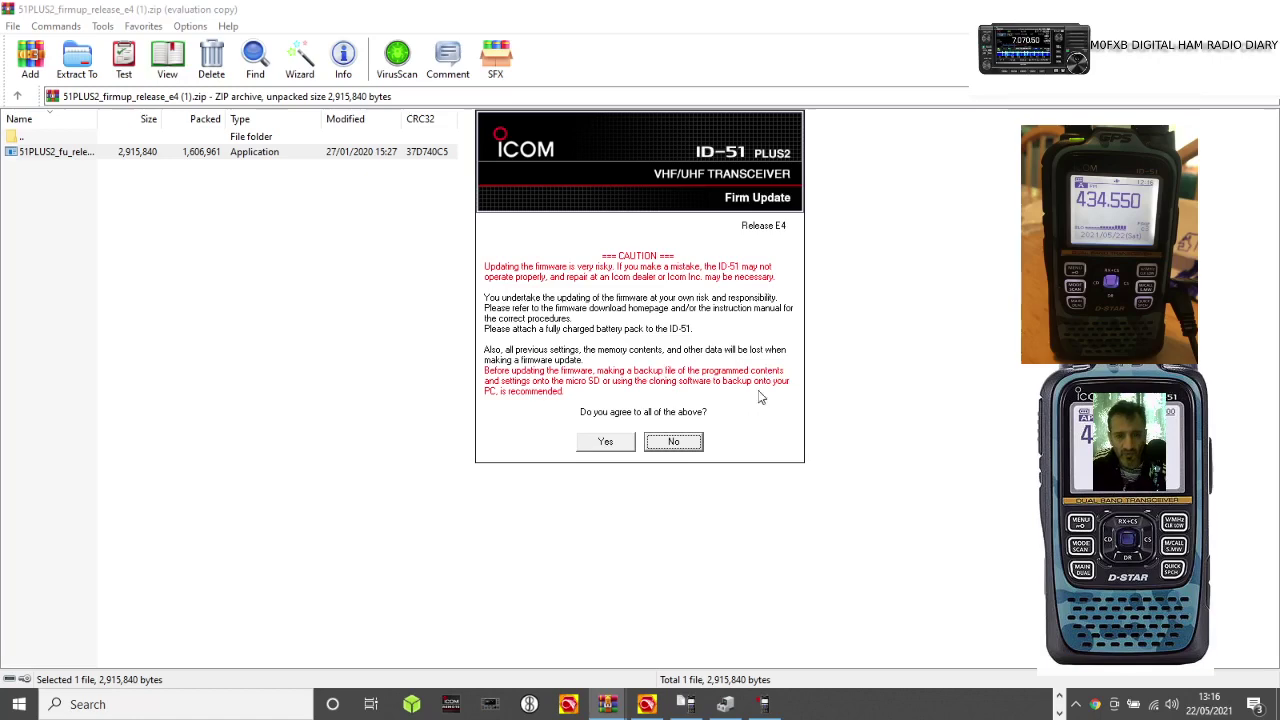
left_click(607, 442)
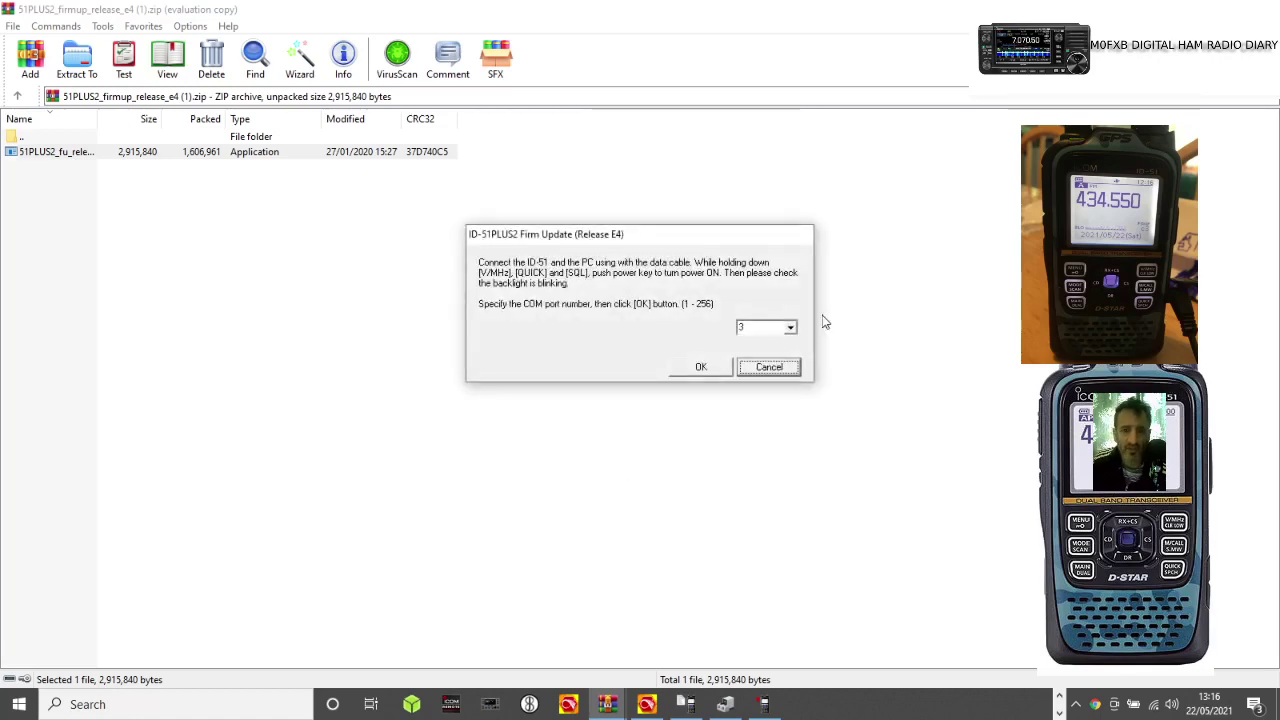
Select COM port 14 in the updater, check the ports in Device Manager, and try to start the firmware update.
left_click(791, 333)
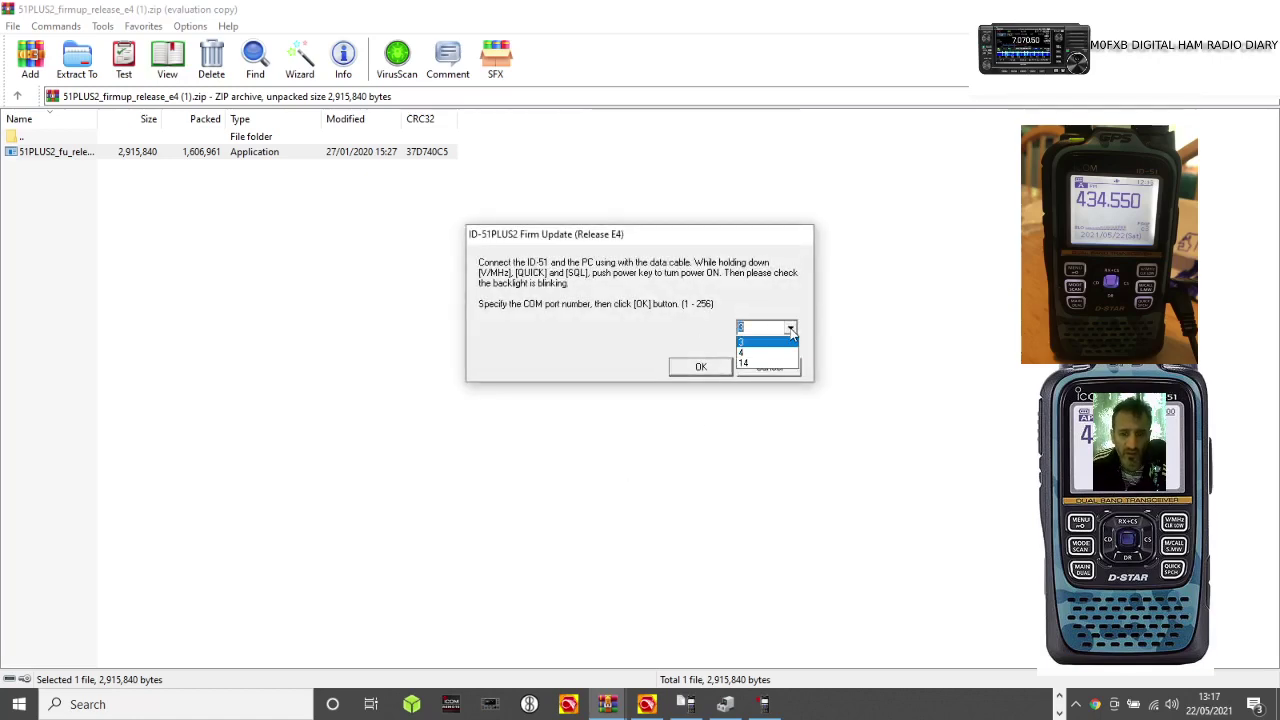
left_click(765, 352)
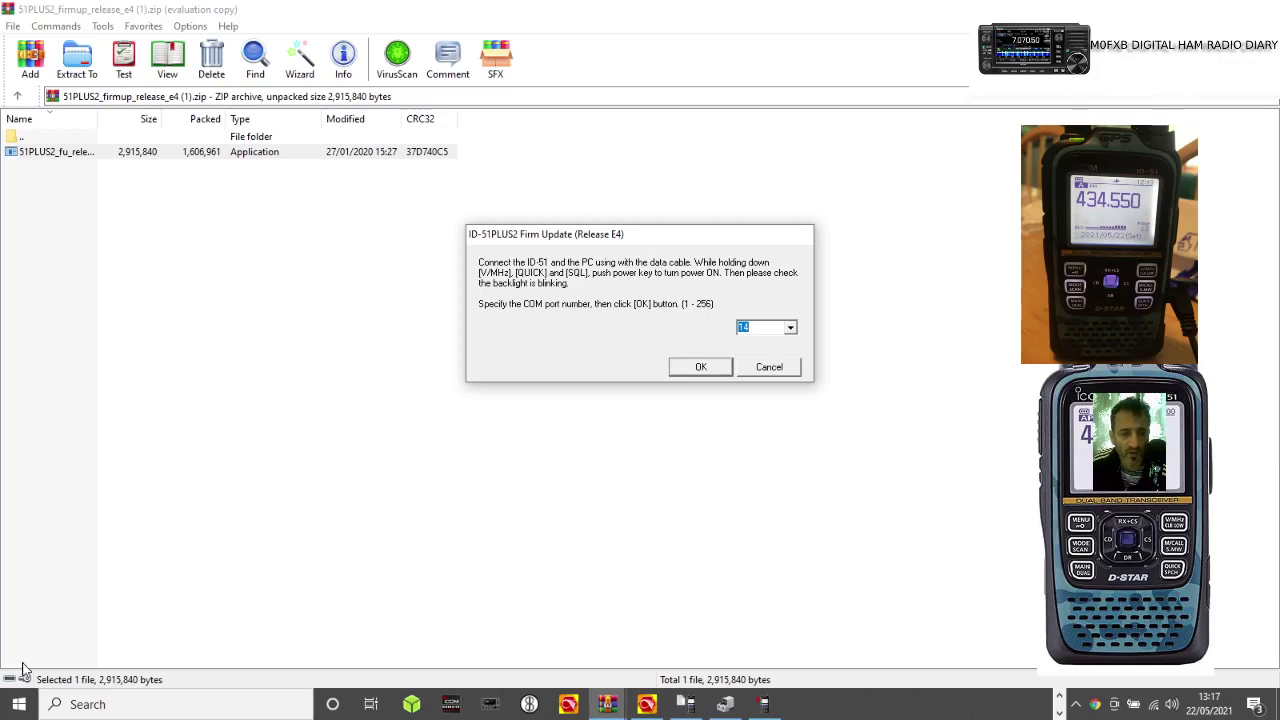
right_click(19, 703)
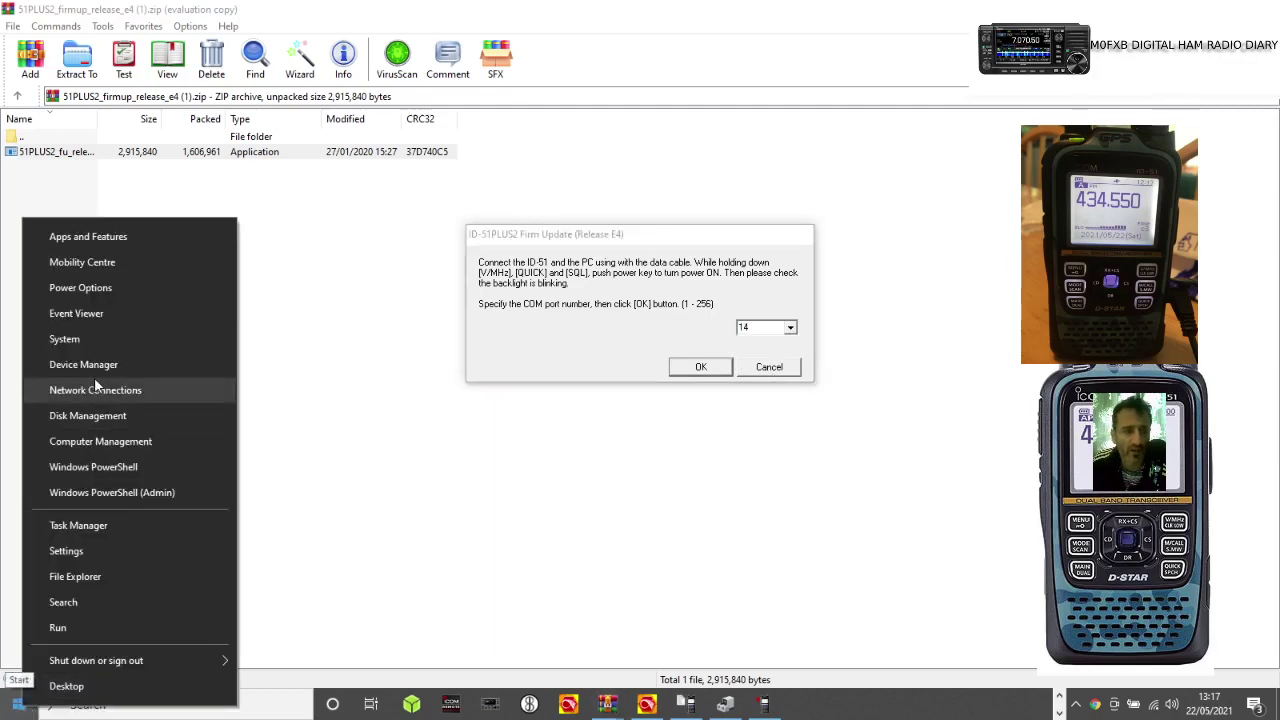
left_click(725, 705)
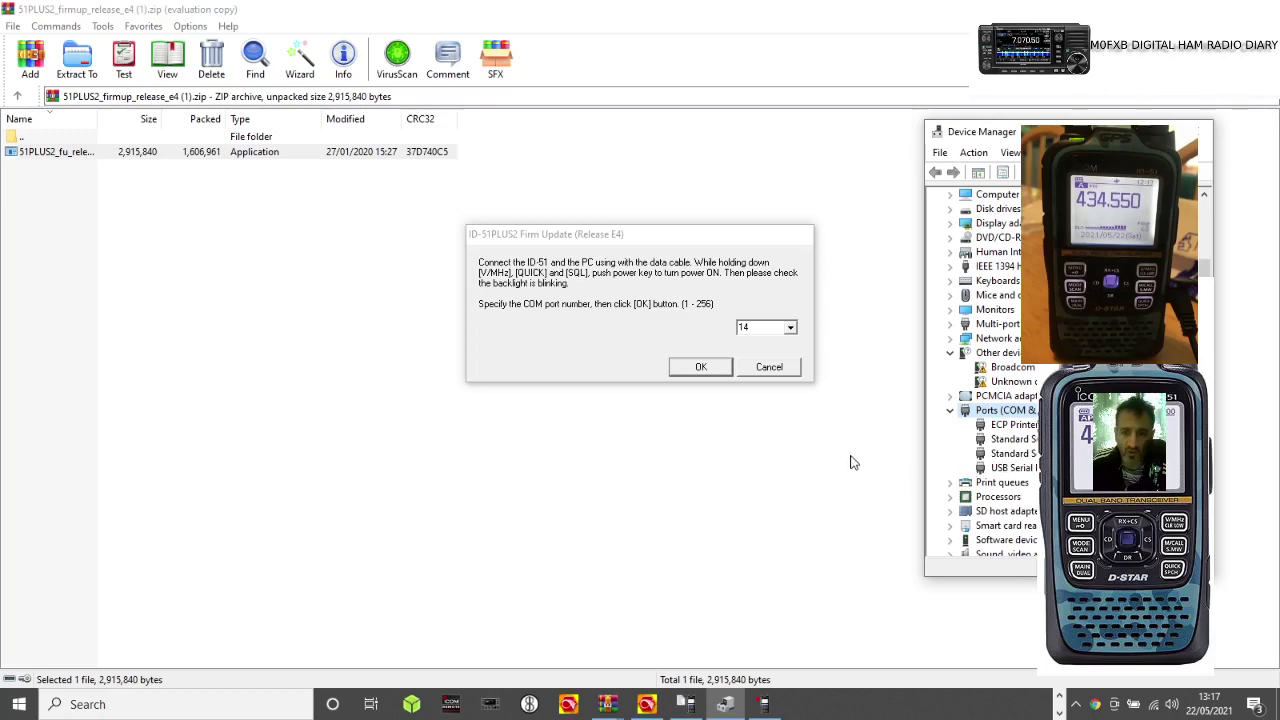
left_click(704, 369)
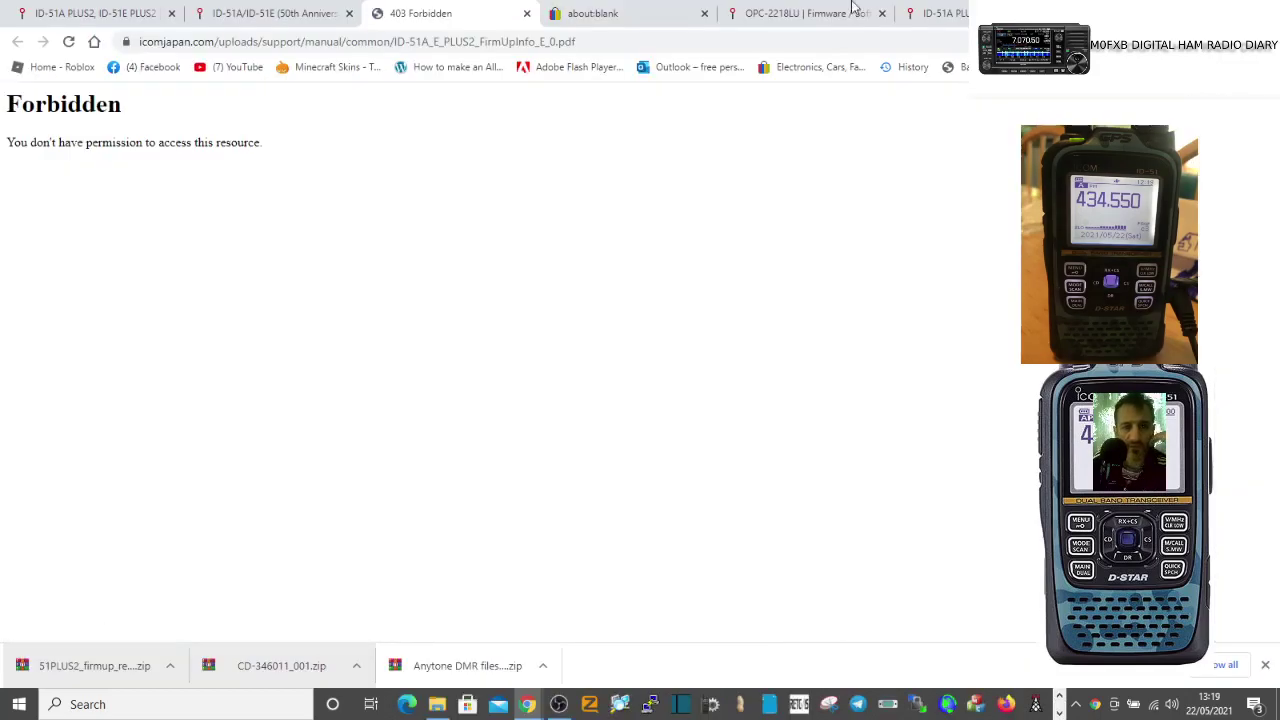
Examine the Firmware update information download page in the browser and close the 403 Forbidden page.
left_click(299, 14)
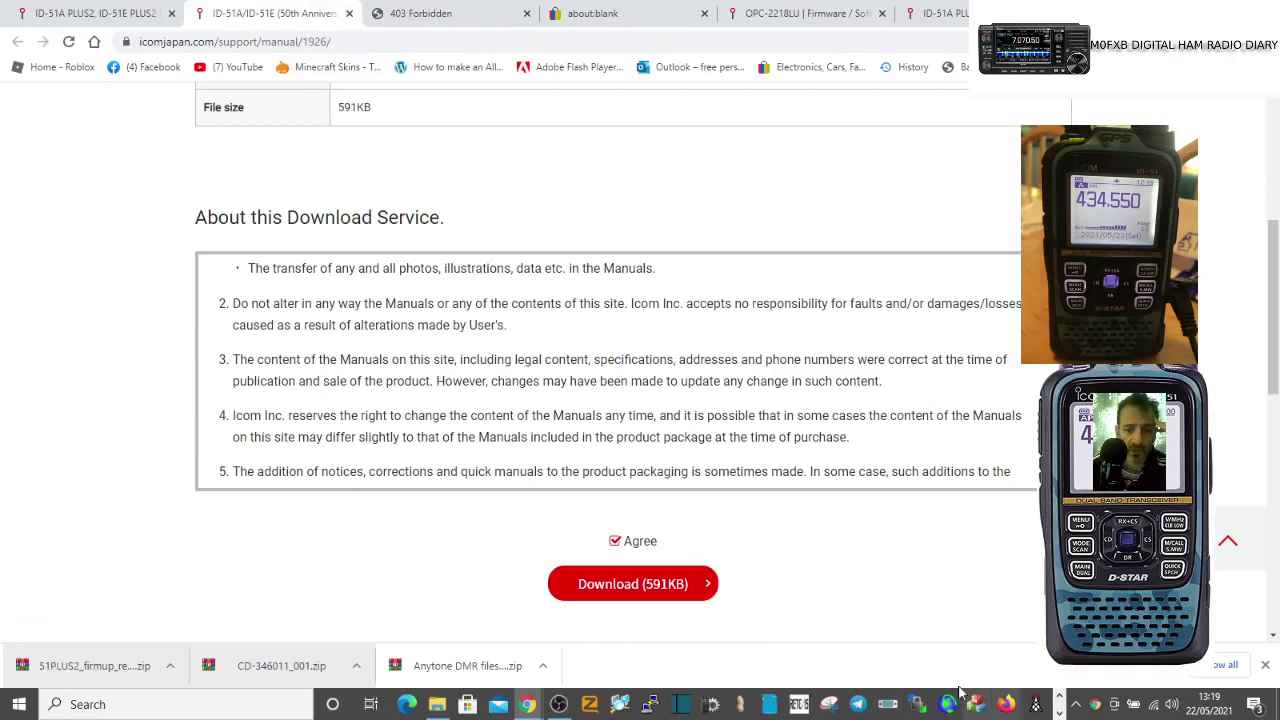
scroll(695, 462, "up", 5)
scroll(553, 400, "down", 3)
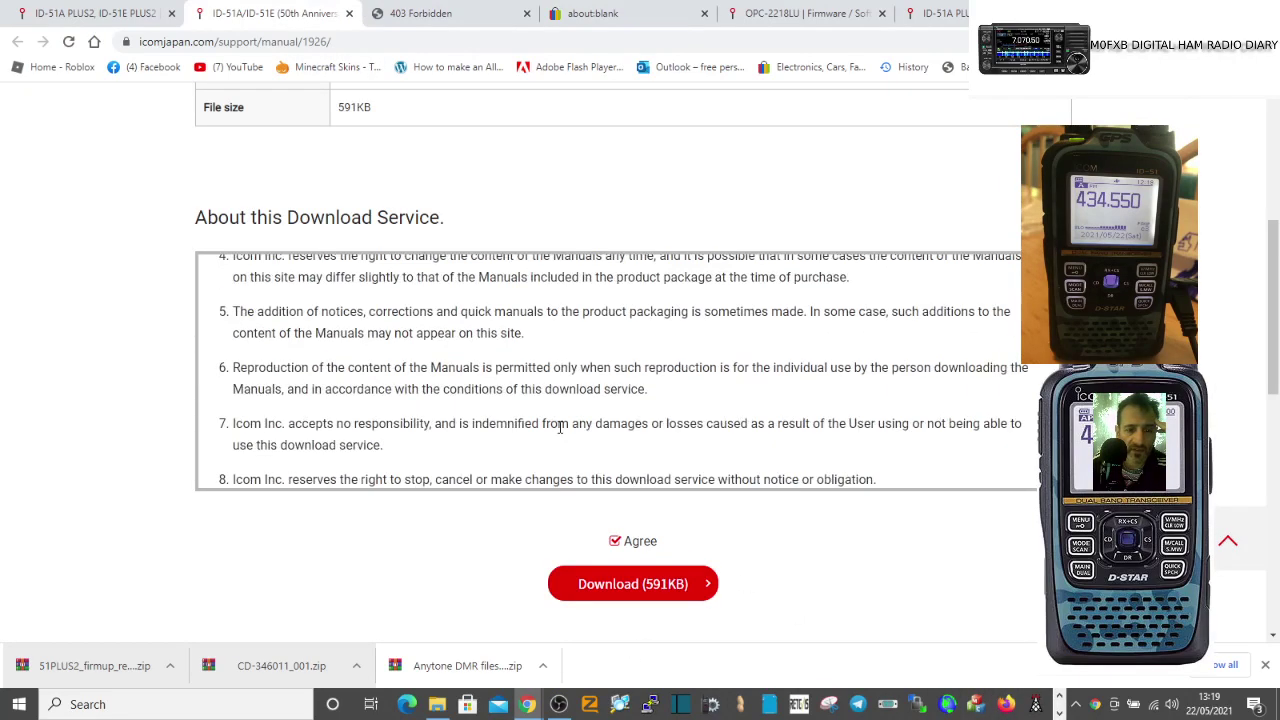
scroll(560, 420, "up", 6)
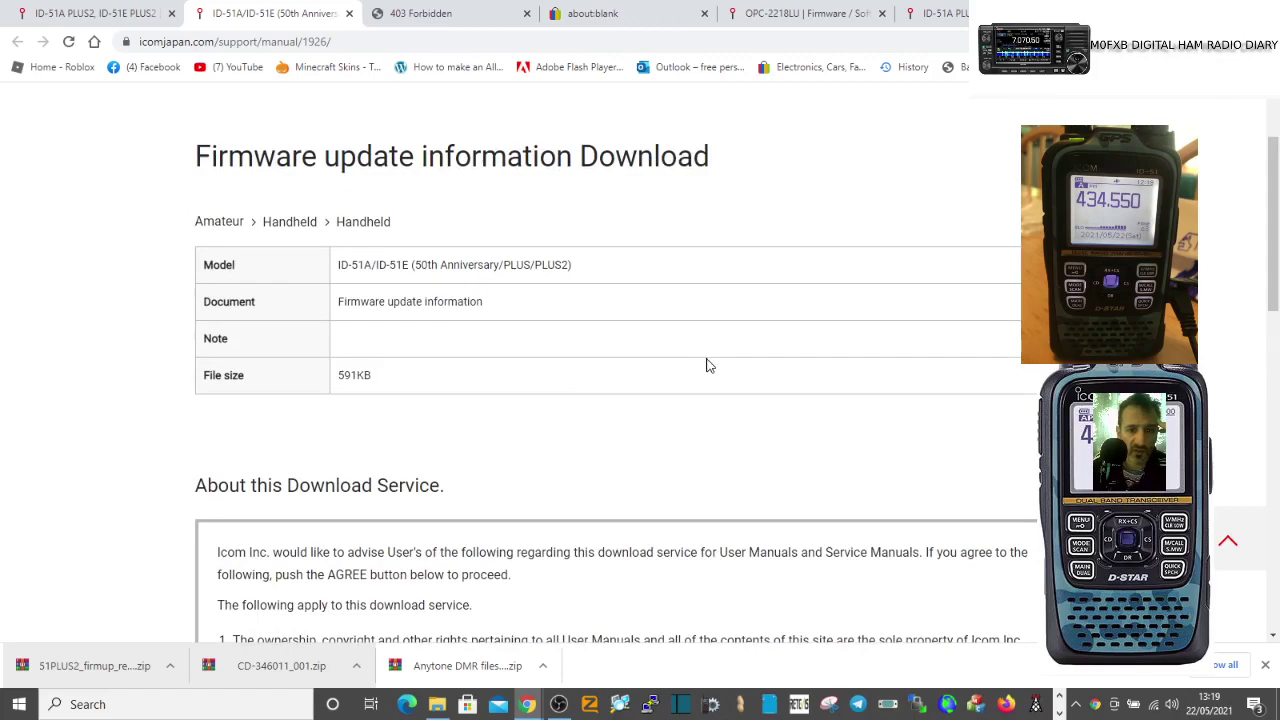
scroll(729, 383, "down", 10)
scroll(731, 381, "up", 10)
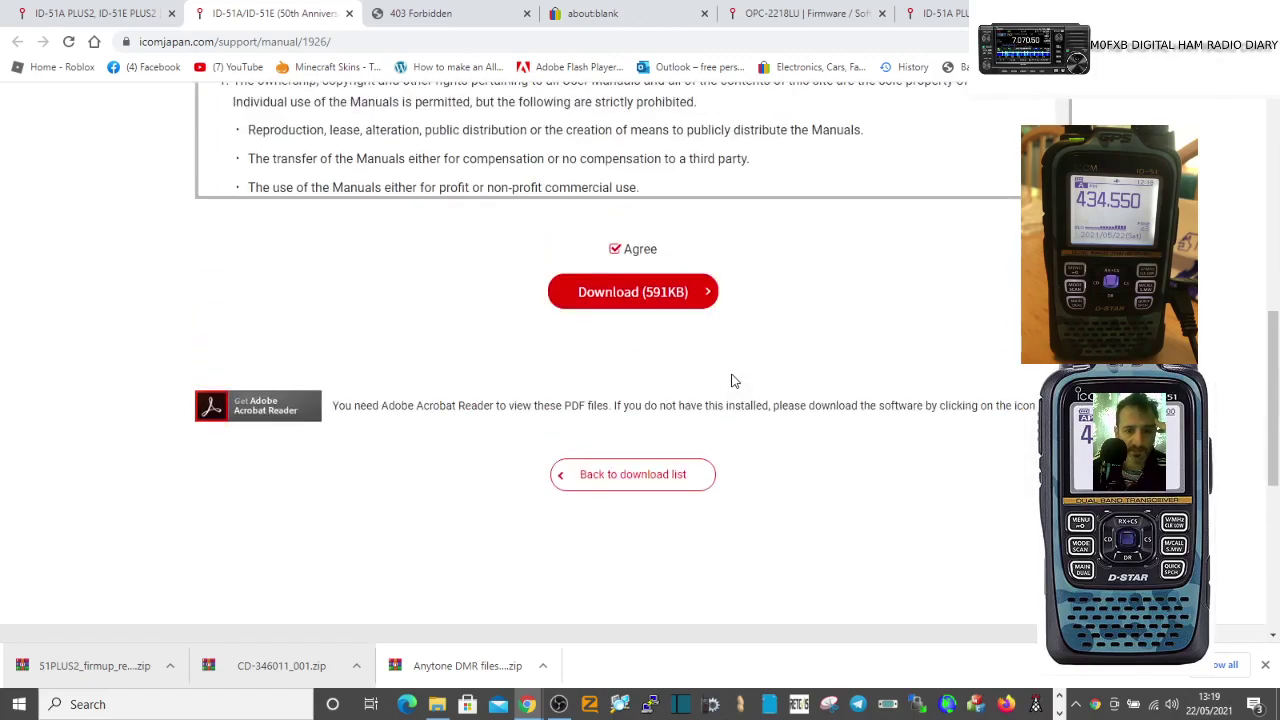
left_click(527, 13)
scroll(624, 395, "down", 5)
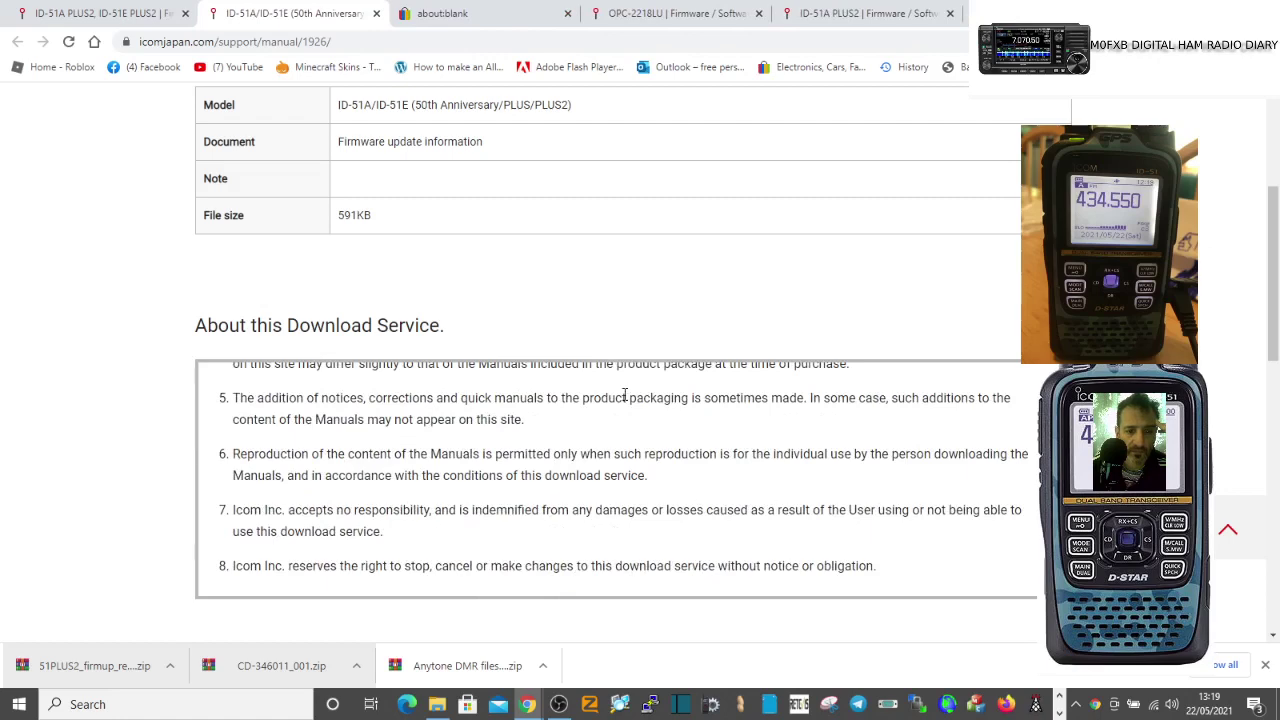
scroll(624, 395, "down", 4)
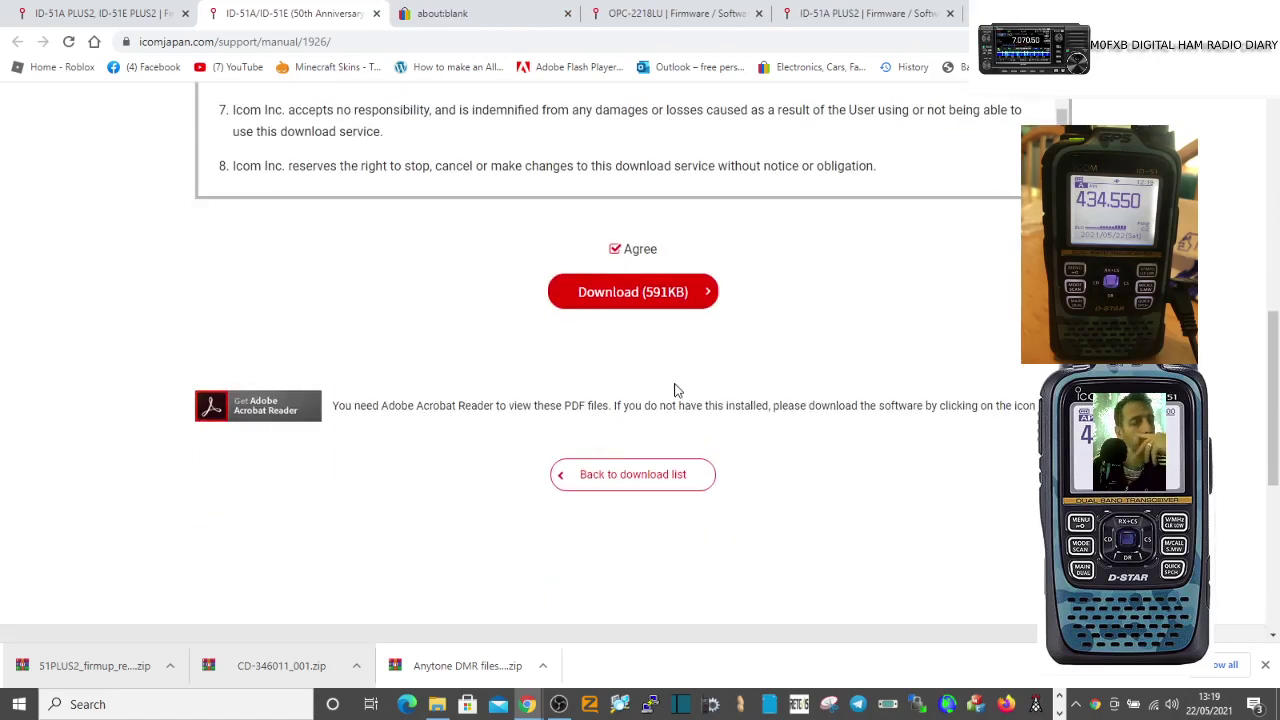
scroll(643, 303, "up", 5)
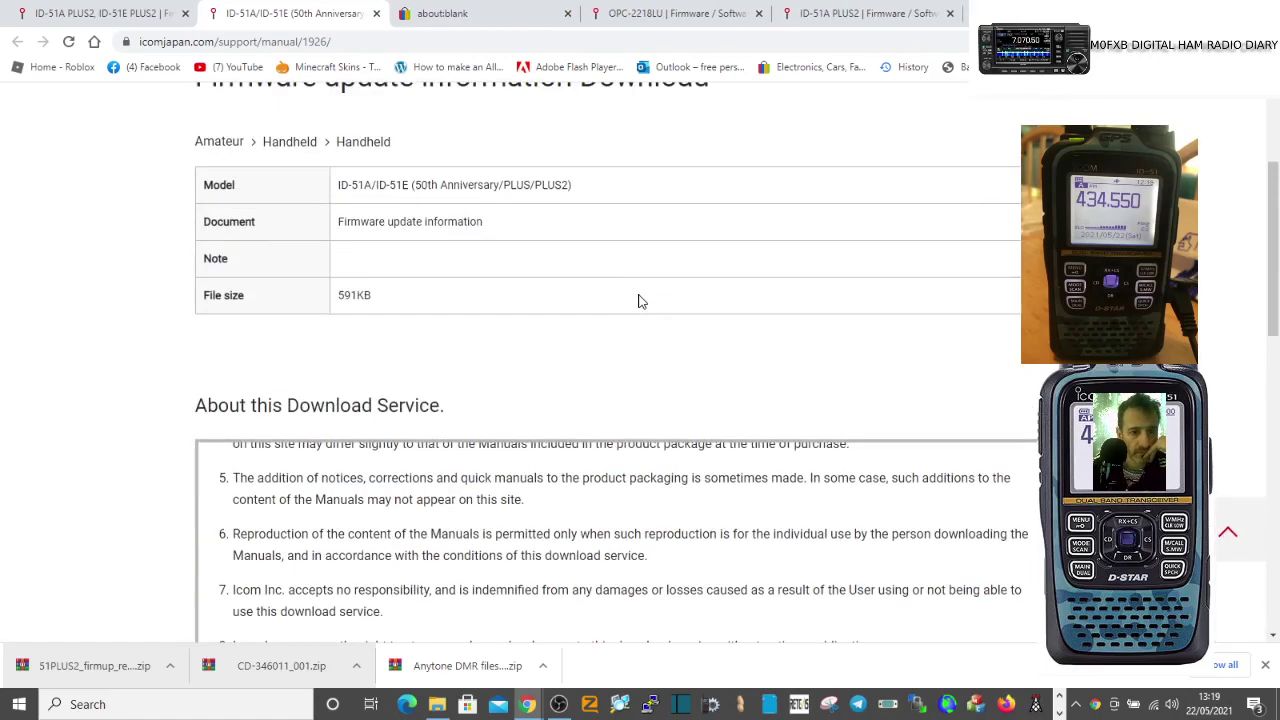
scroll(640, 300, "up", 2)
scroll(640, 300, "down", 4)
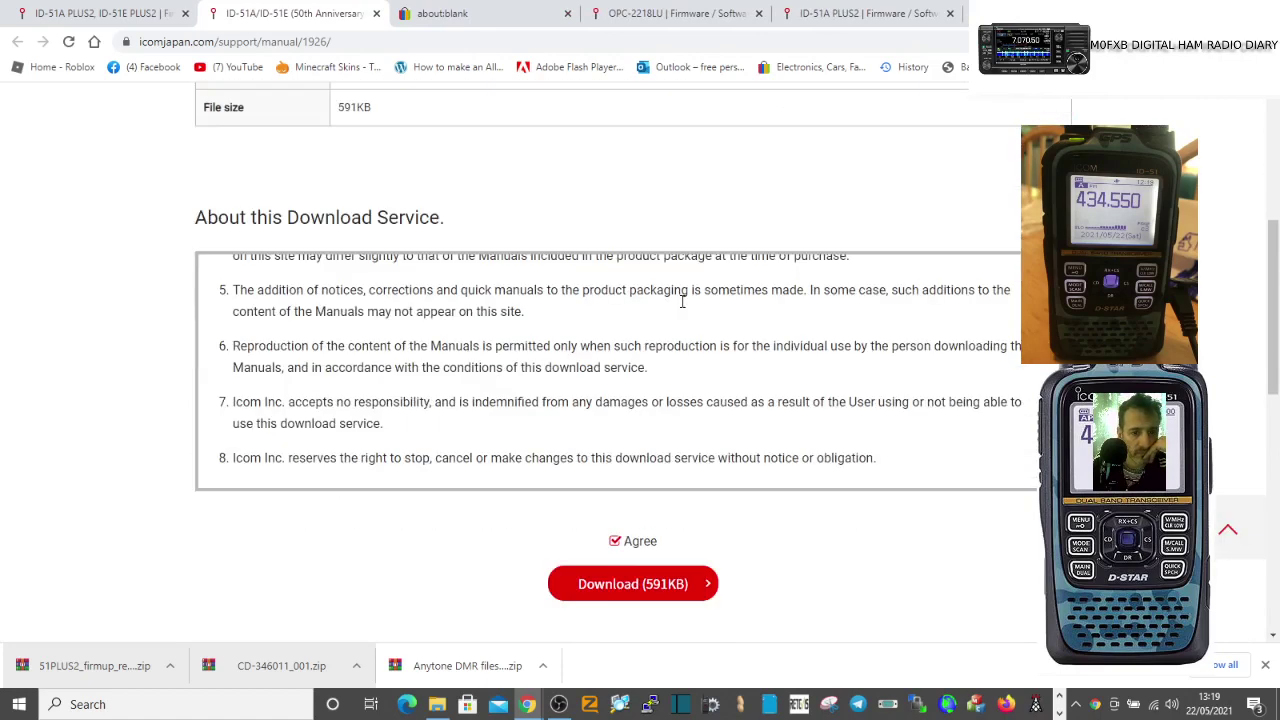
Open the manual download list from the ID-51 PLUS2 firmware page and look for the Firmware update information document.
left_click(90, 18)
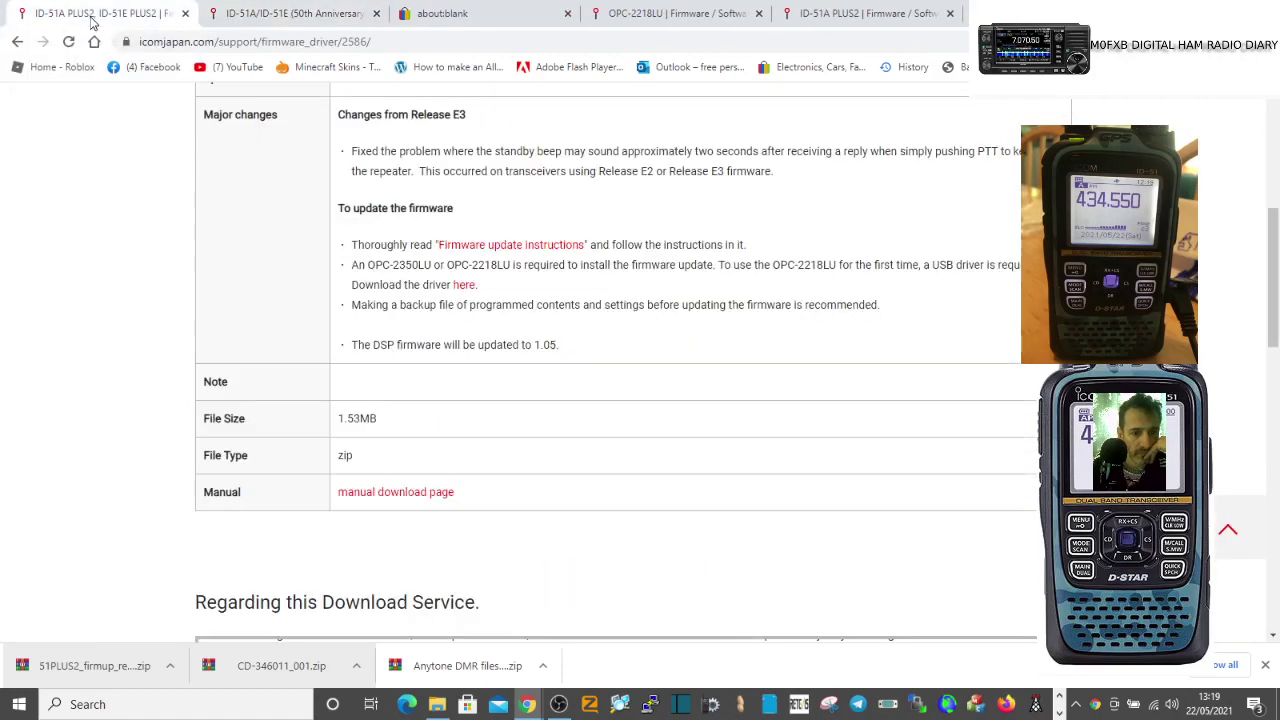
left_click(414, 497)
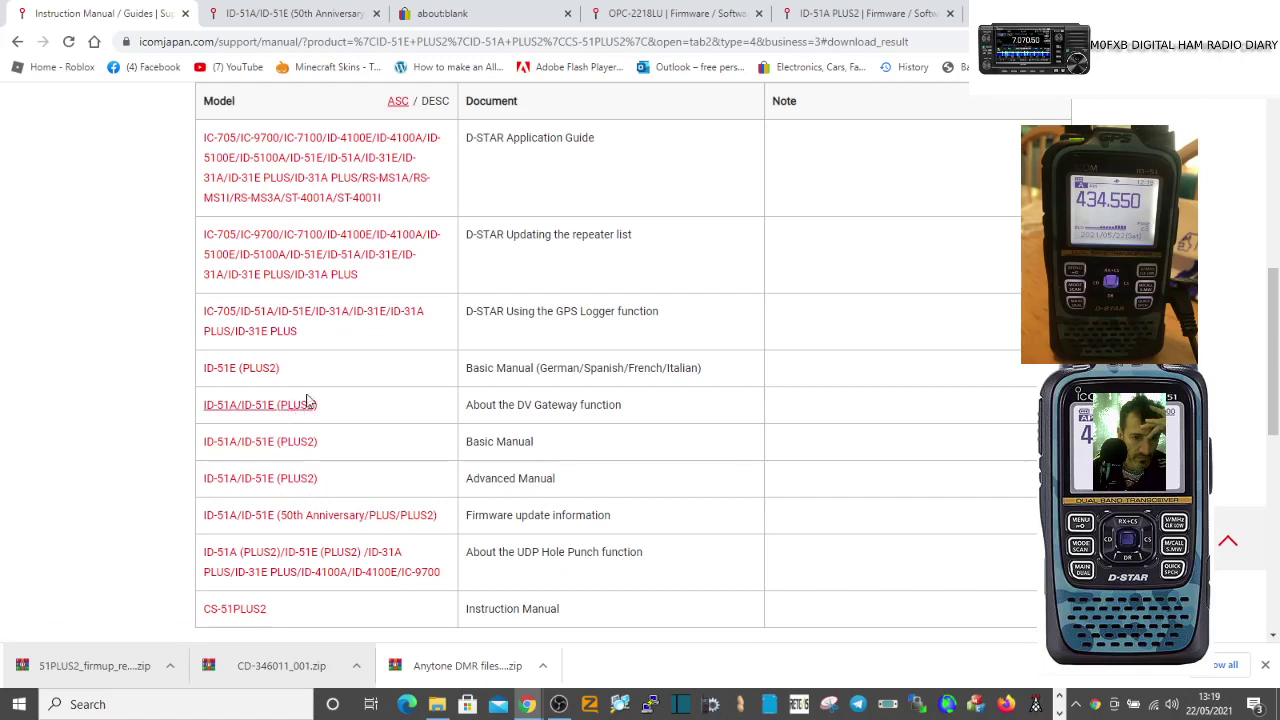
scroll(320, 402, "down", 2)
scroll(390, 420, "up", 3)
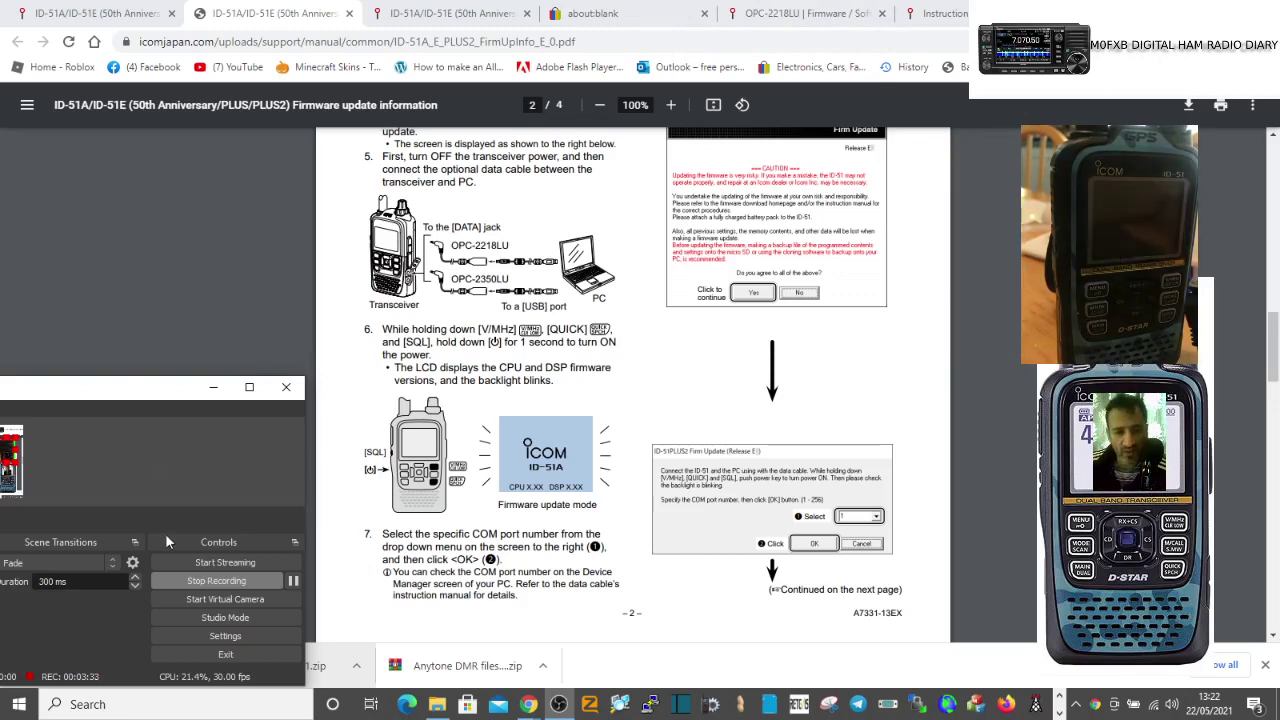
left_click_drag(115, 389, 203, 363)
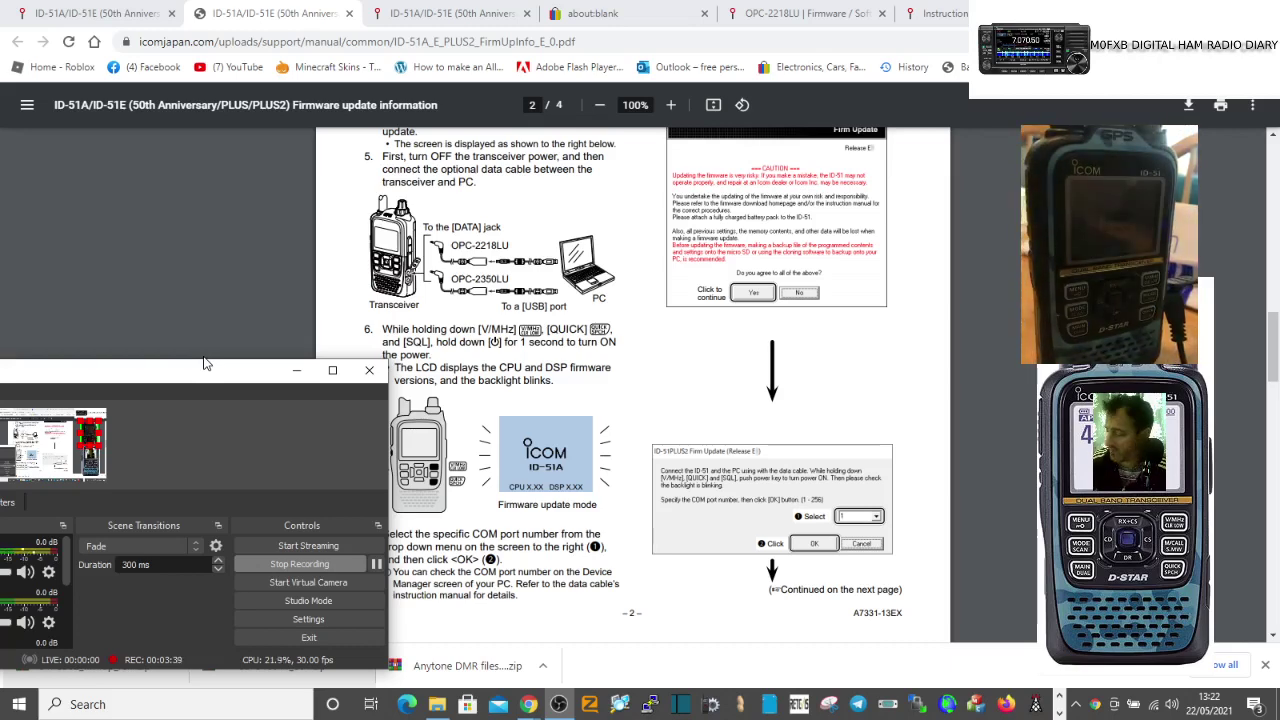
left_click(200, 230)
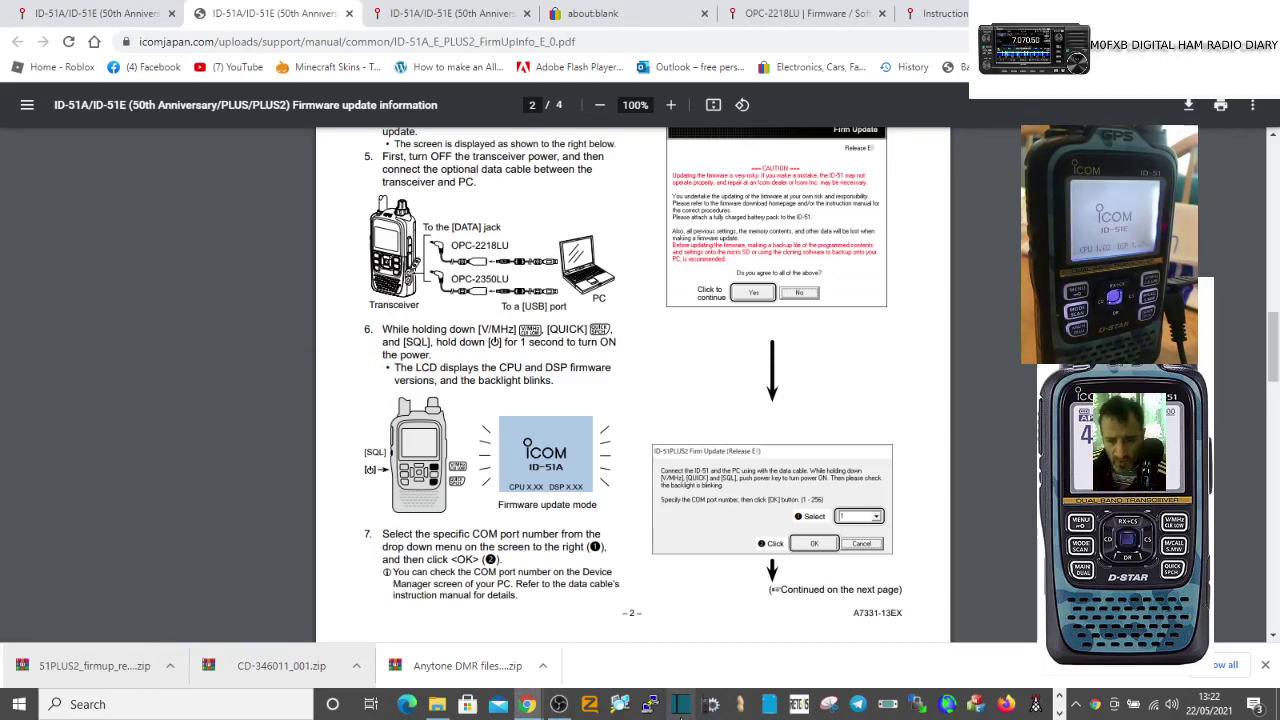
left_click(1035, 704)
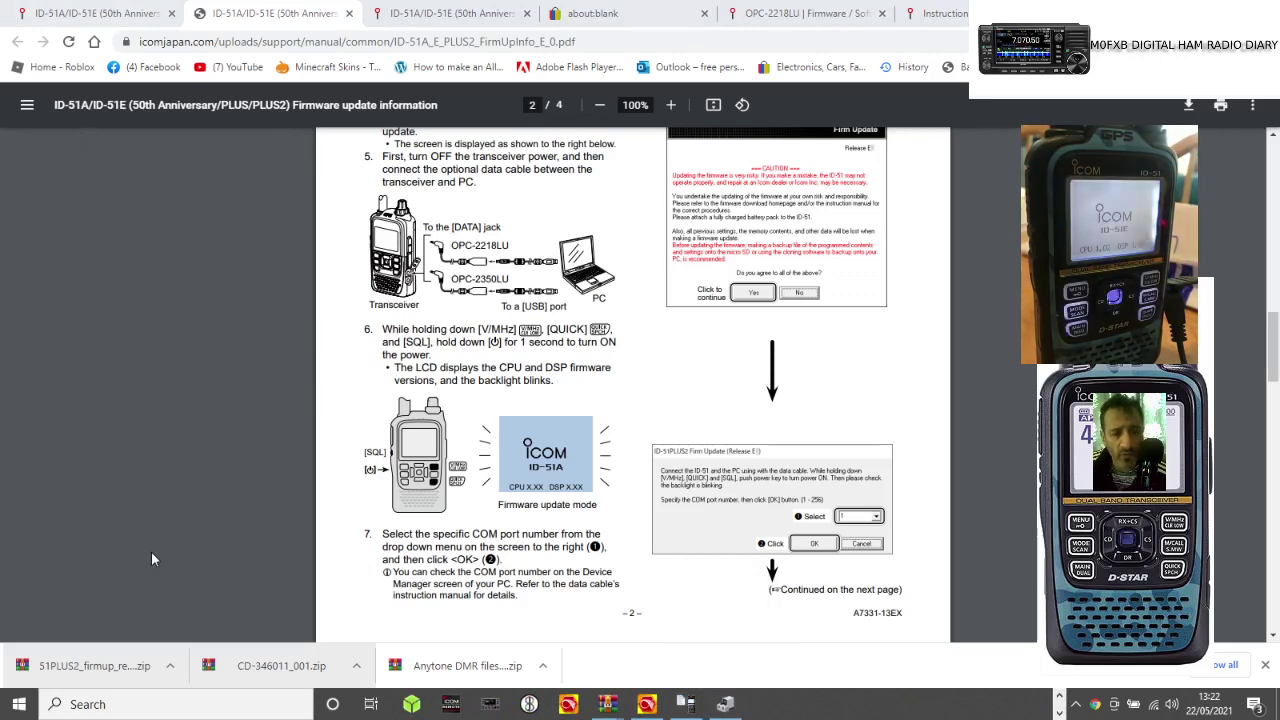
Open the downloaded firmware archive in WinRAR, run the updater application inside it and agree to the caution notice.
left_click(97, 668)
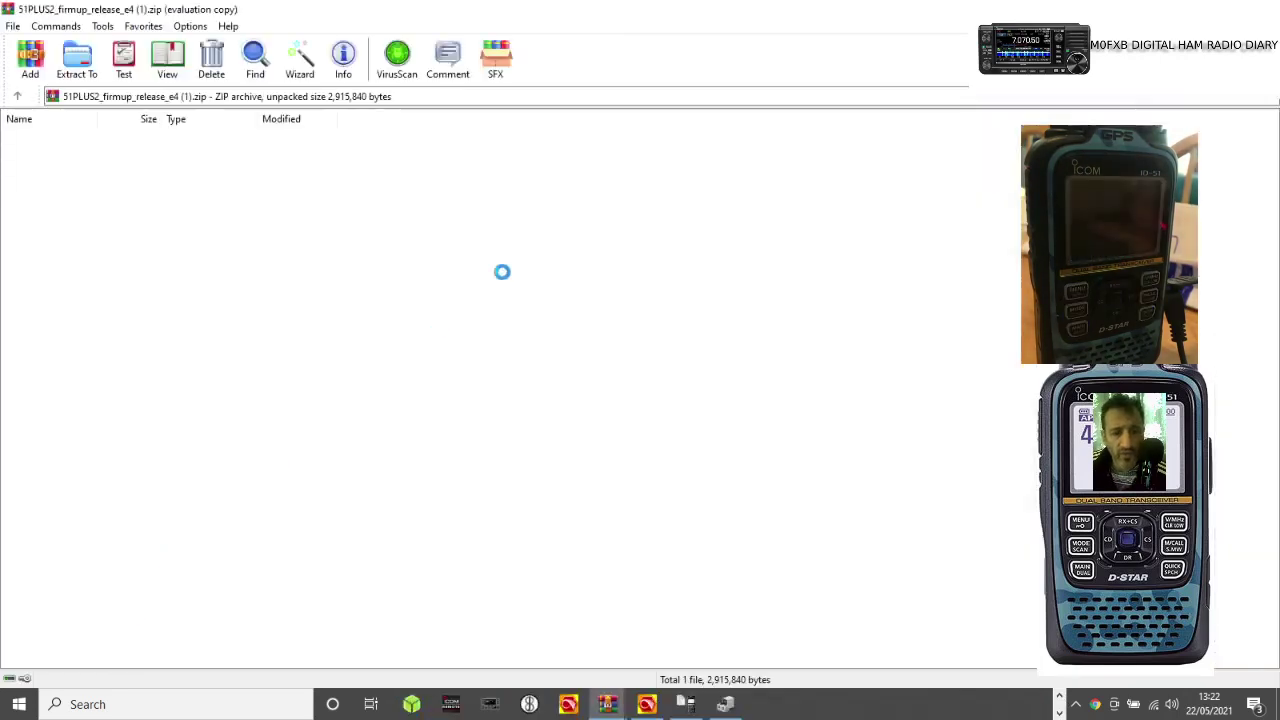
left_click(80, 153)
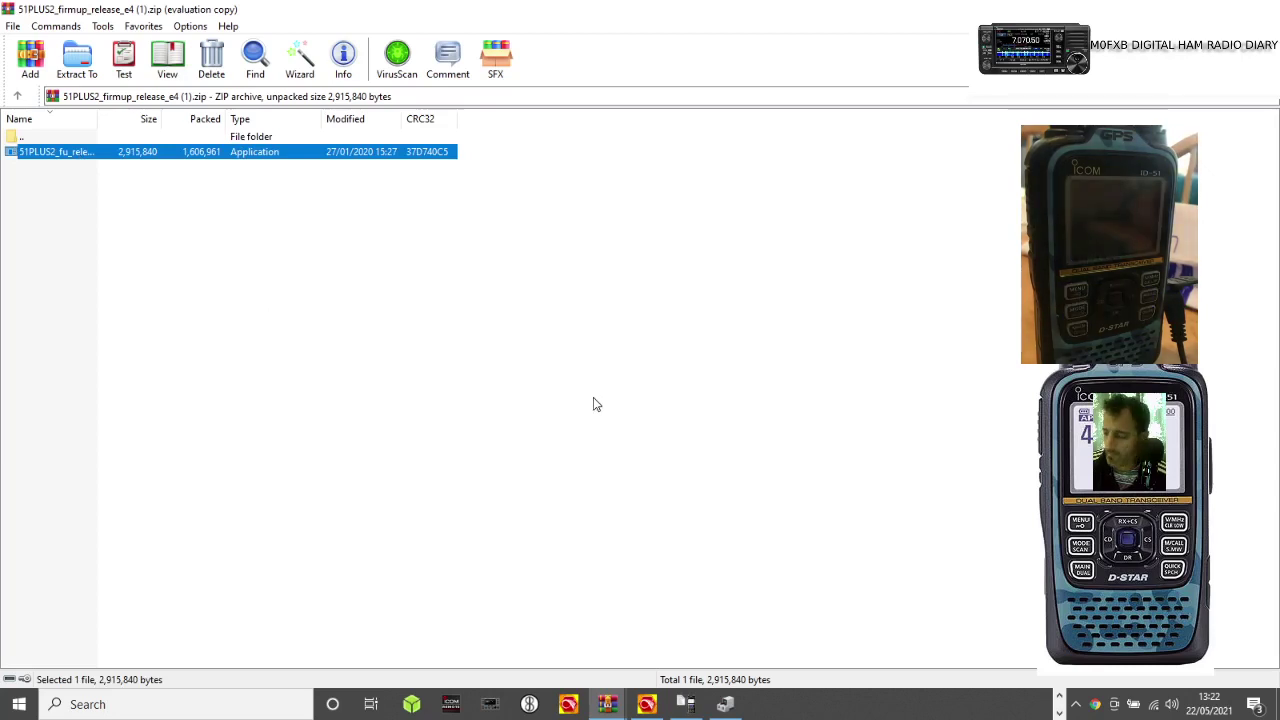
double_click(55, 151)
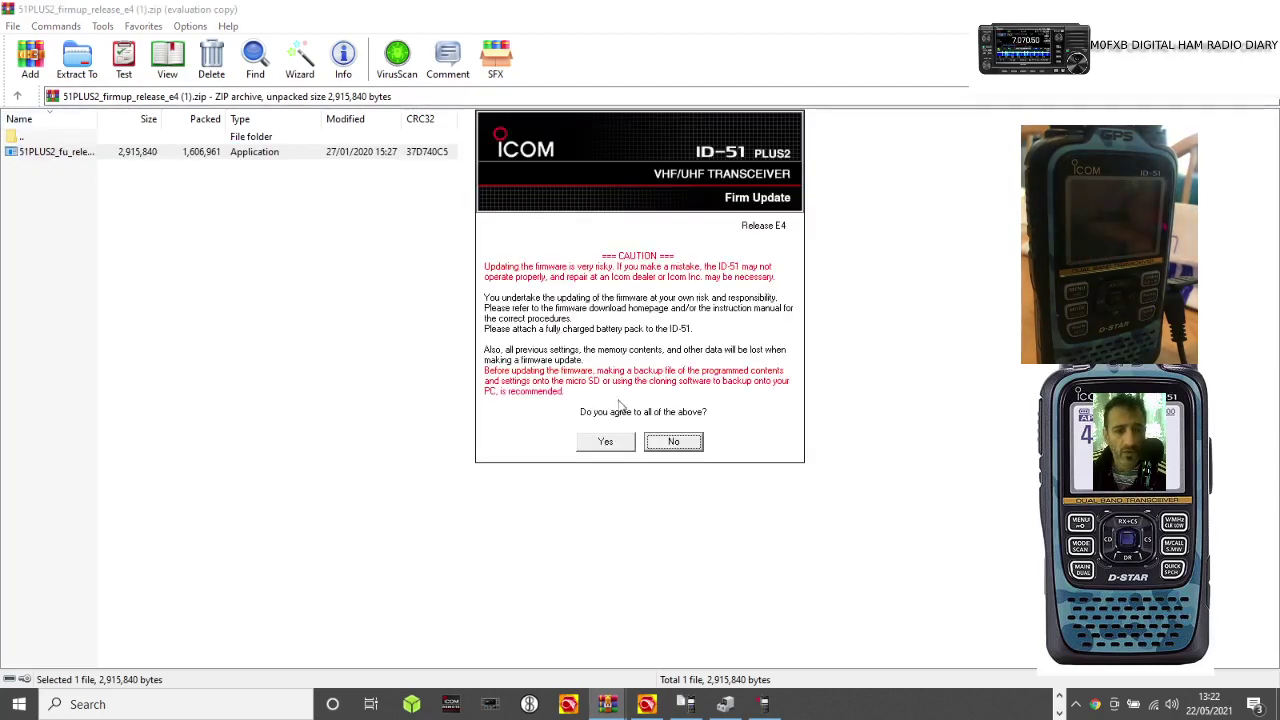
left_click(607, 443)
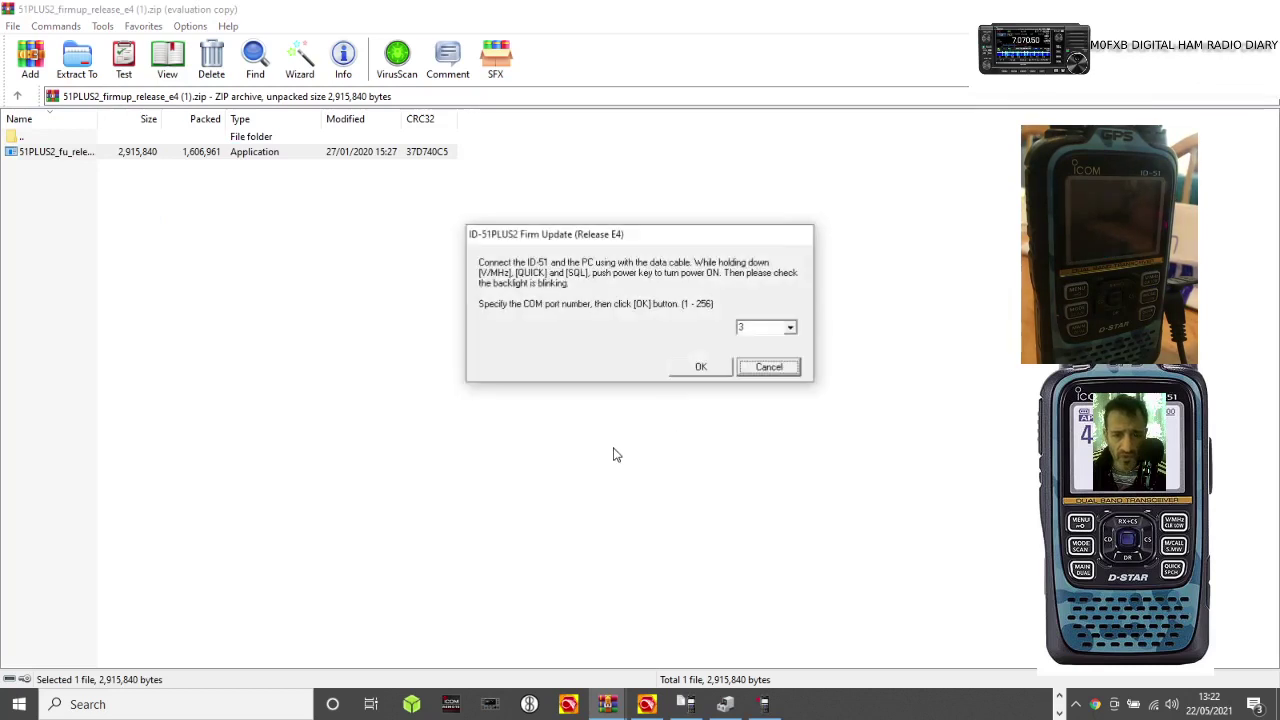
Set the updater's COM port to 14, start the firmware update and dismiss the resulting message.
left_click(790, 327)
left_click(778, 366)
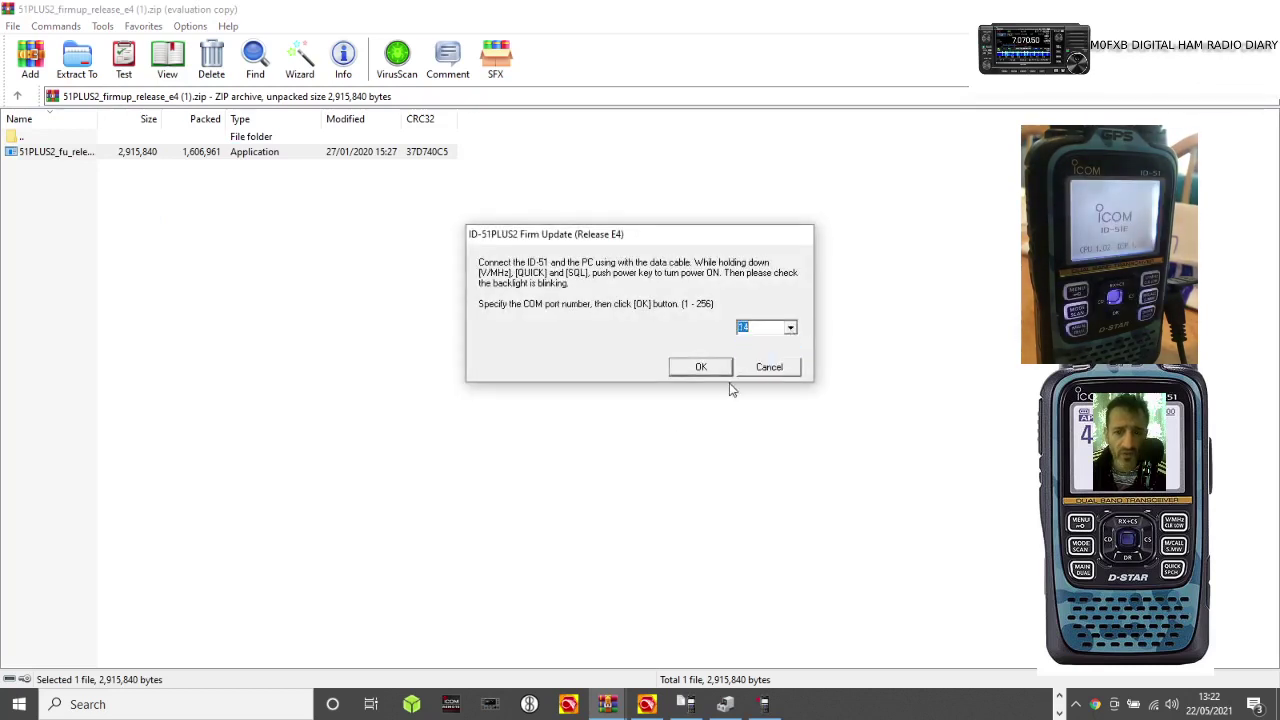
left_click(700, 367)
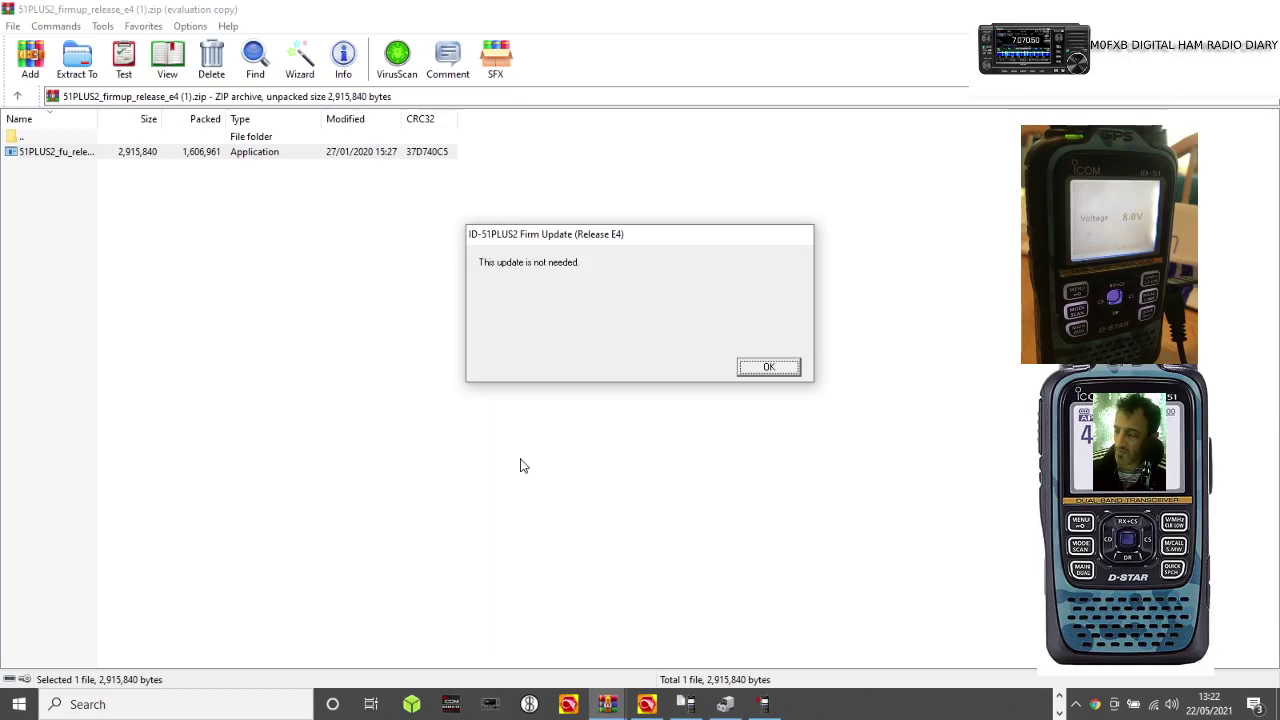
left_click(773, 371)
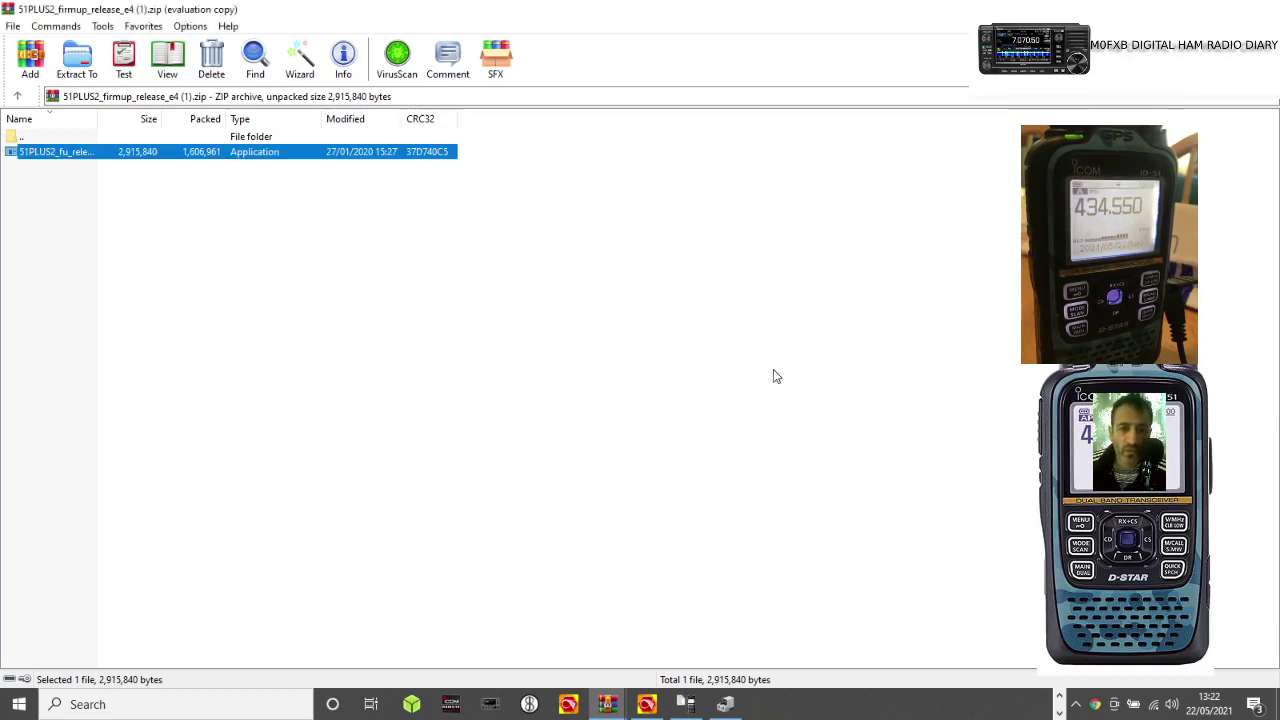